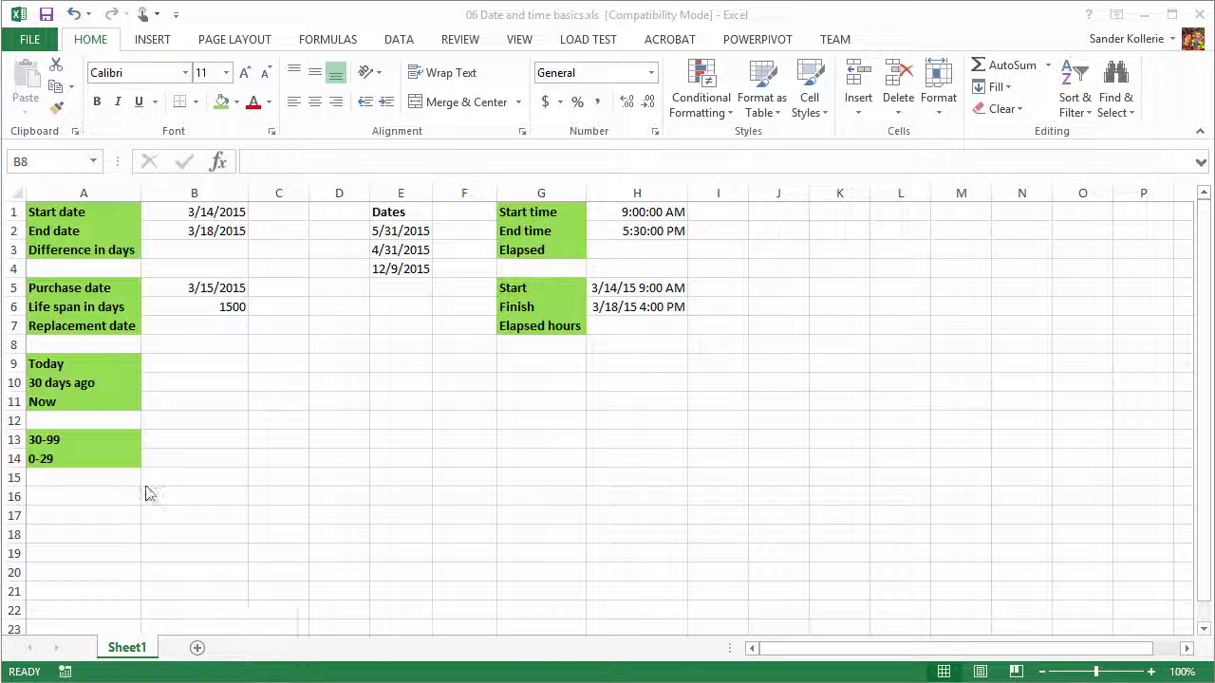
Step: Enter 5/9/89 in B13 and 6/7/2004 in B14 beside the 30-99 and 0-29 labels
click(195, 439)
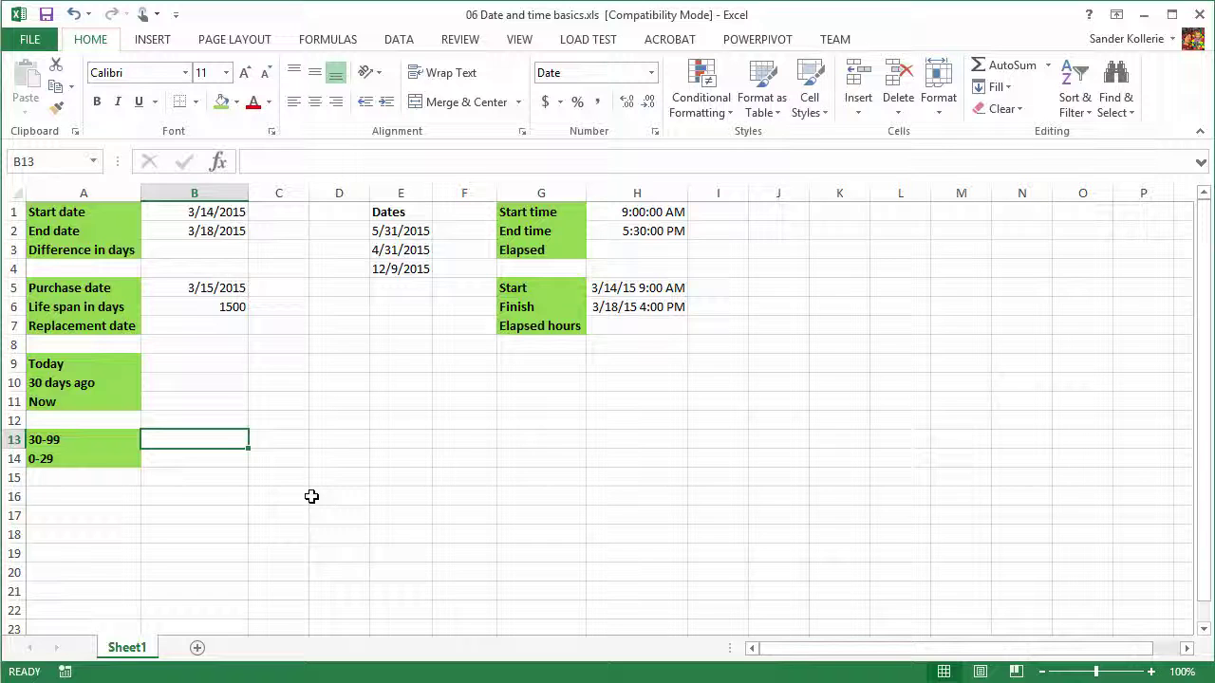
text(5/)
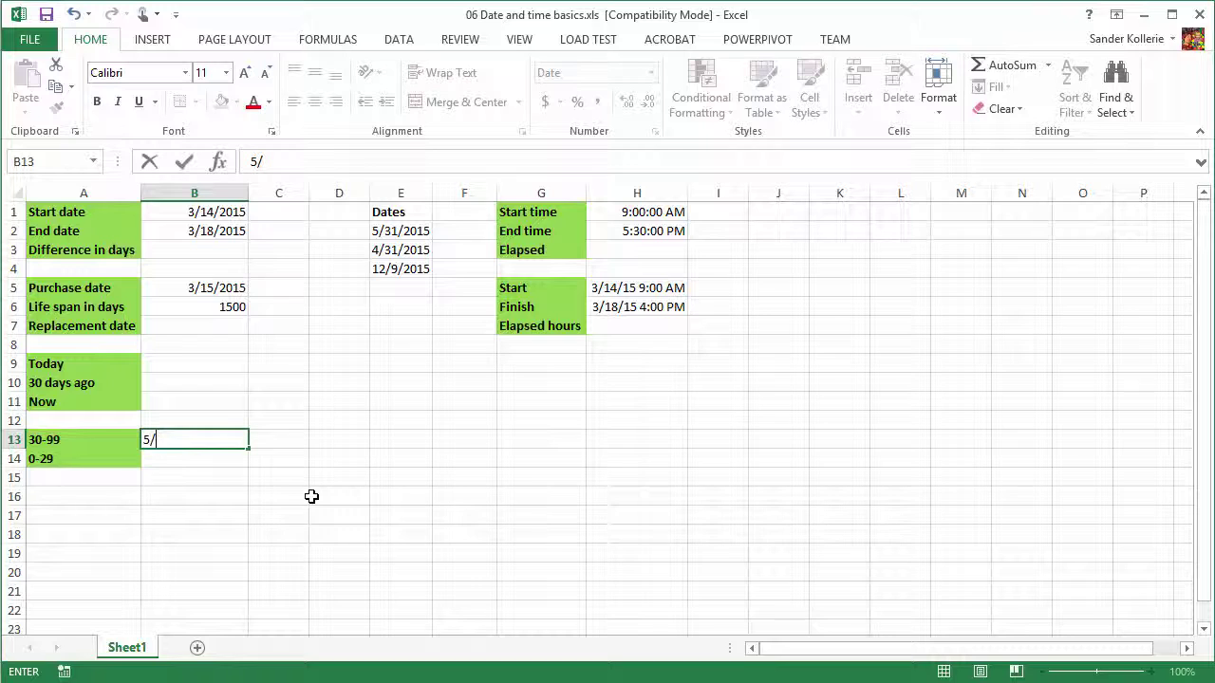
text(9/89)
key(Return)
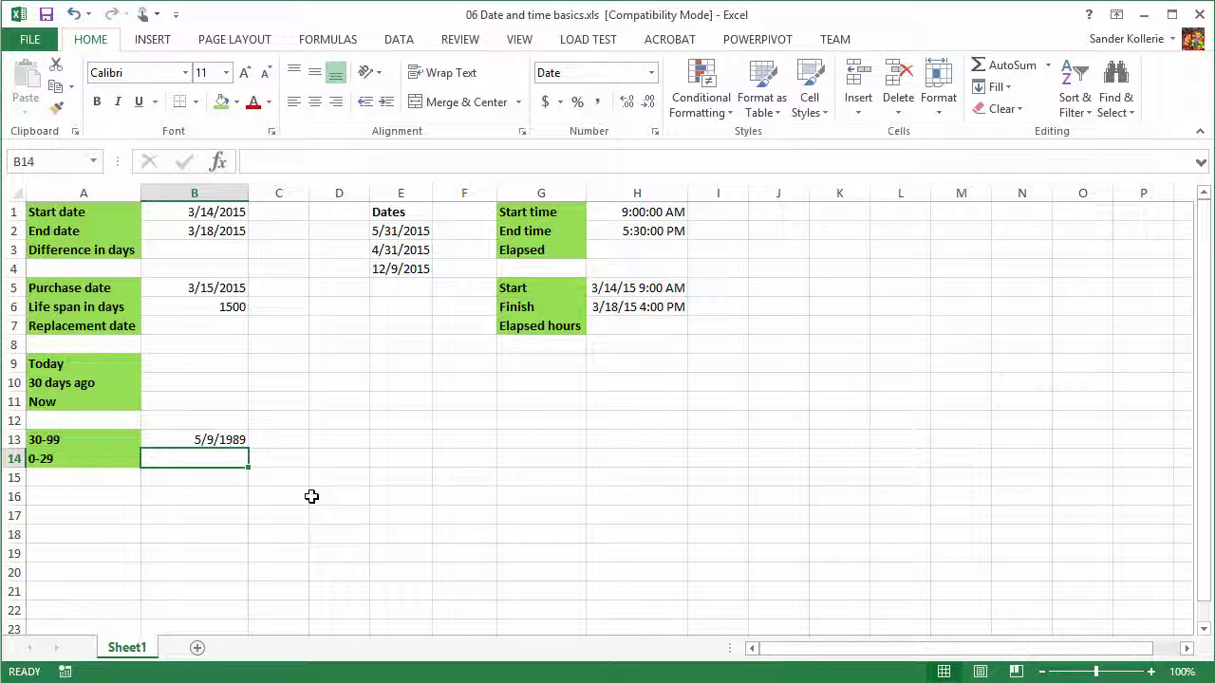
text(6)
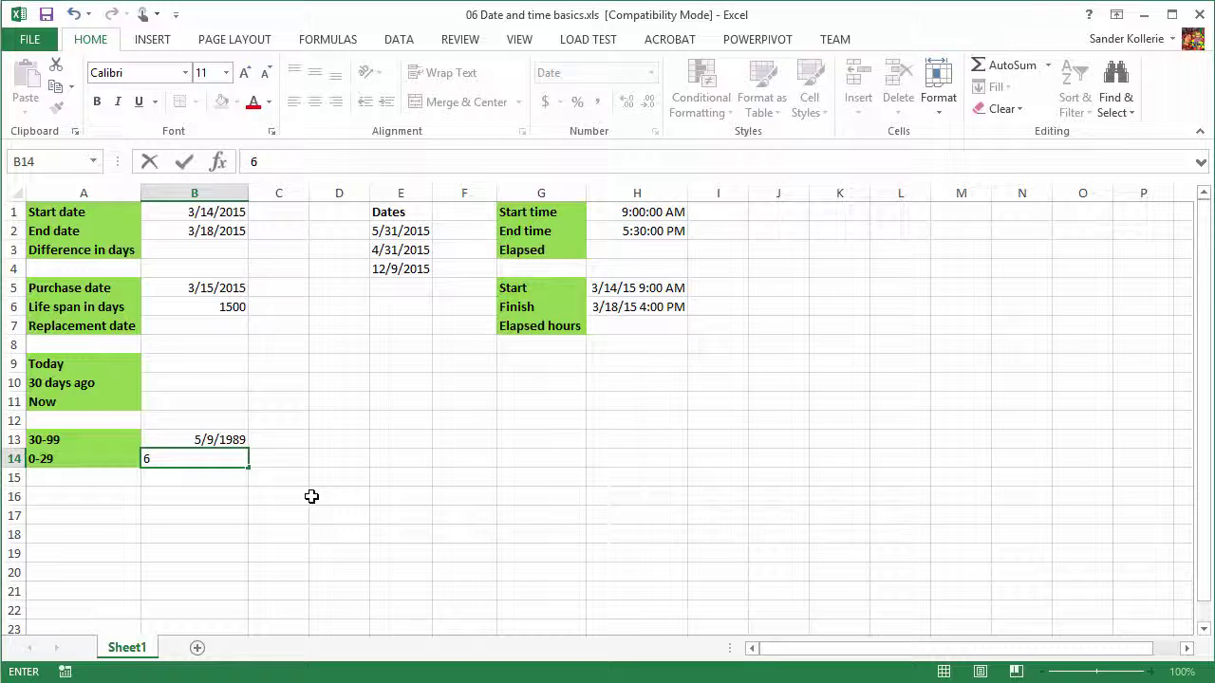
text(/7/200)
text(4)
key(Return)
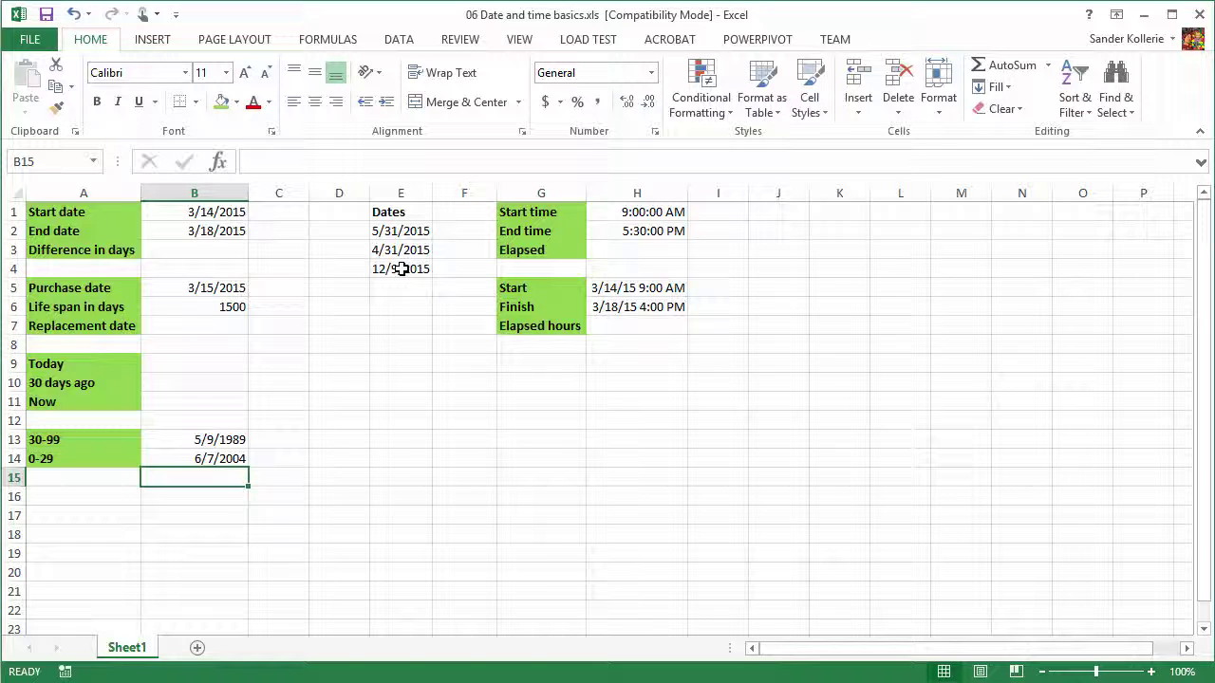
Step: Widen column E to fit the dates and inspect the left-aligned 4/31/2015 entry in E3
drag(434, 192, 481, 191)
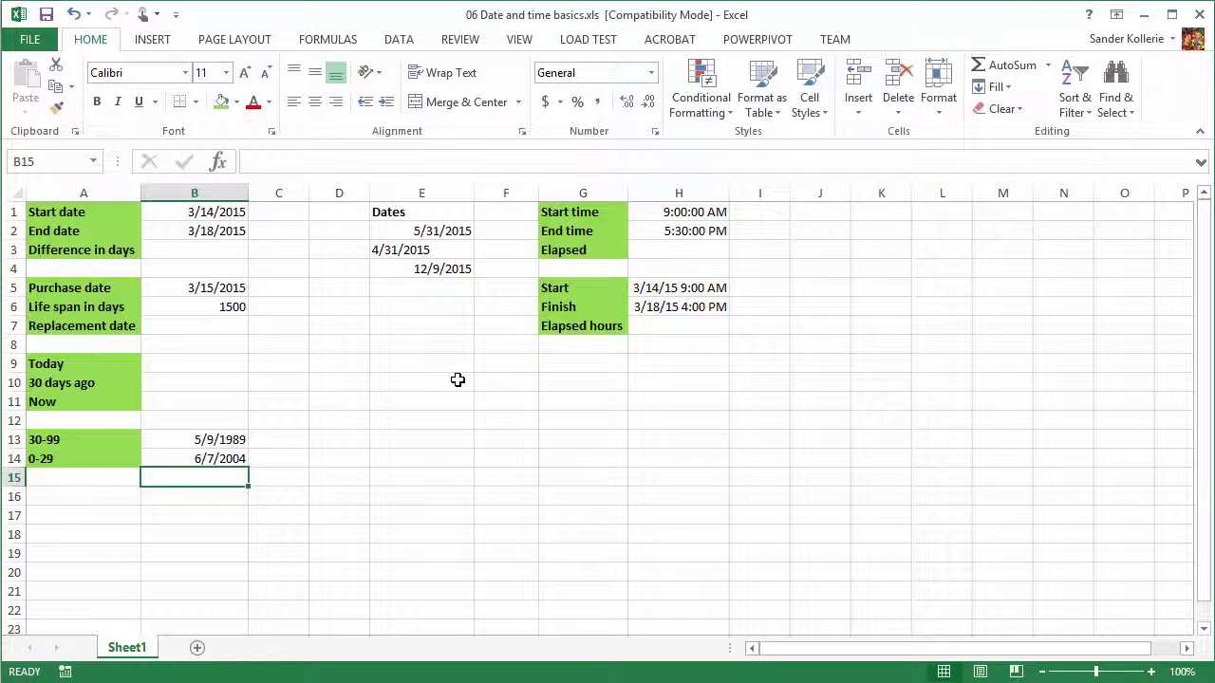
click(401, 252)
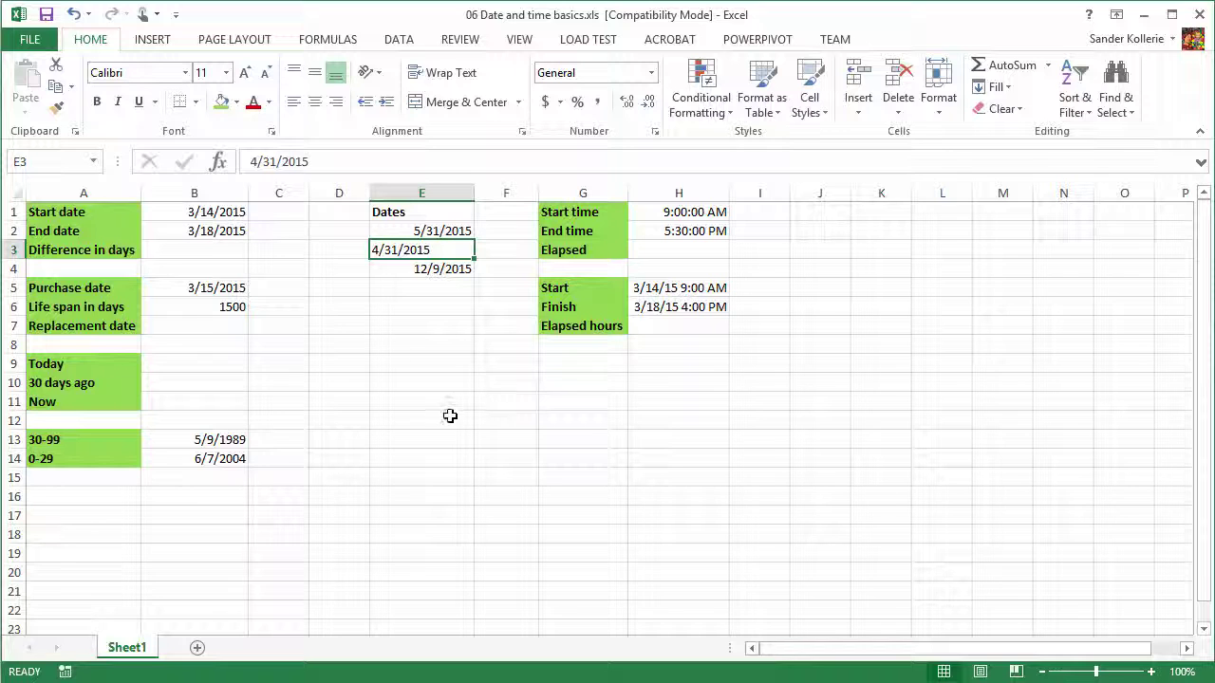
click(194, 329)
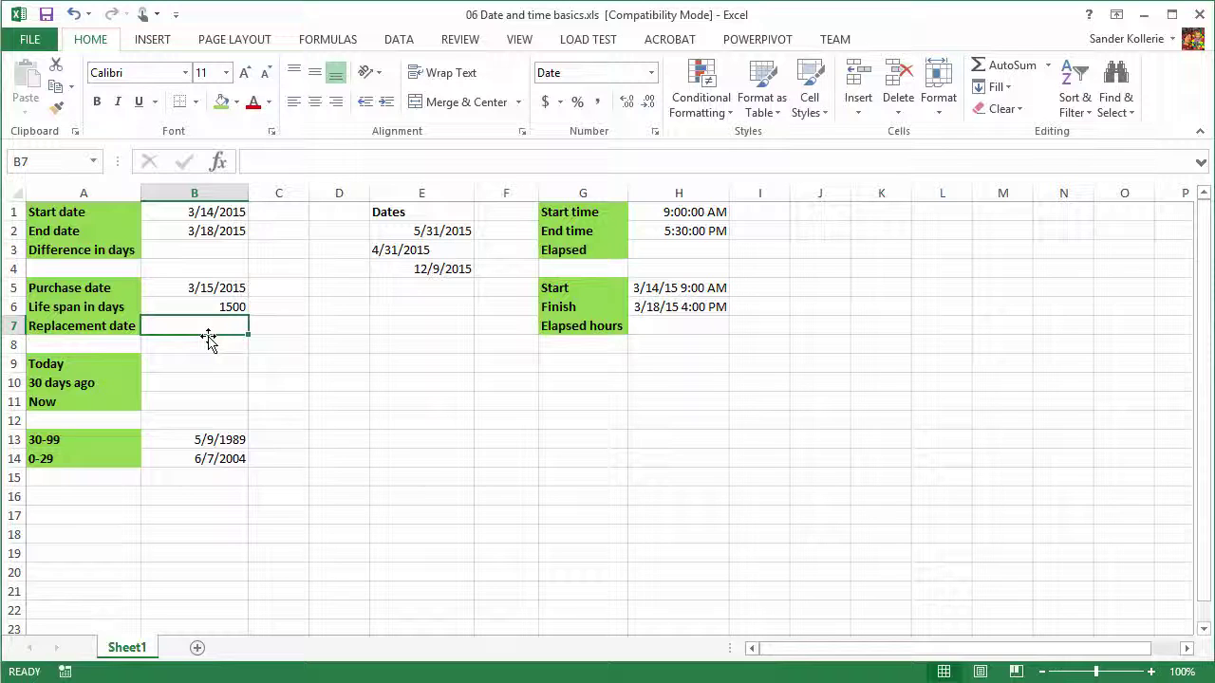
right_click(210, 326)
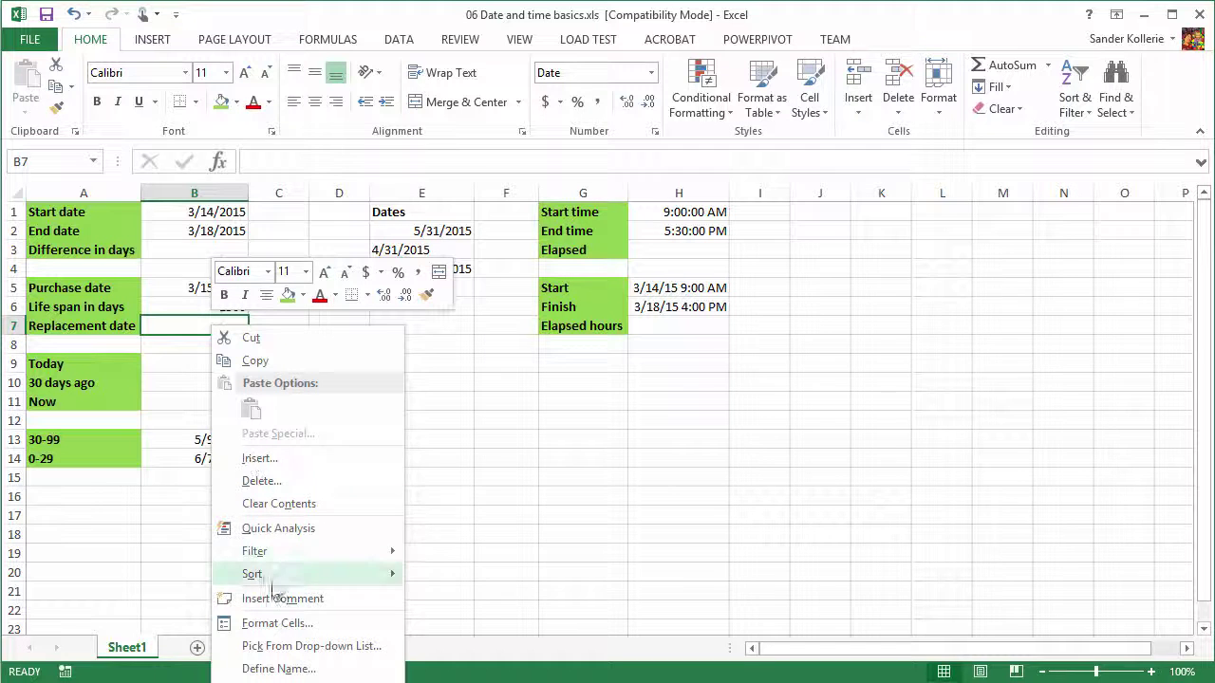
click(270, 624)
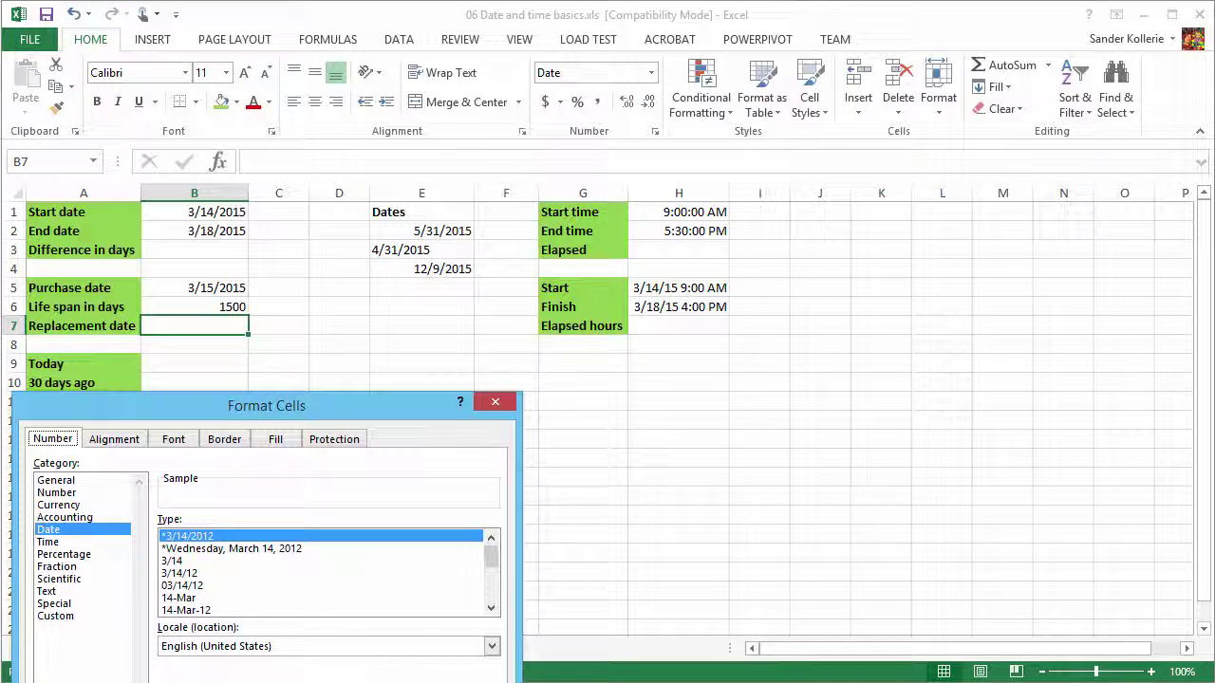
key(Escape)
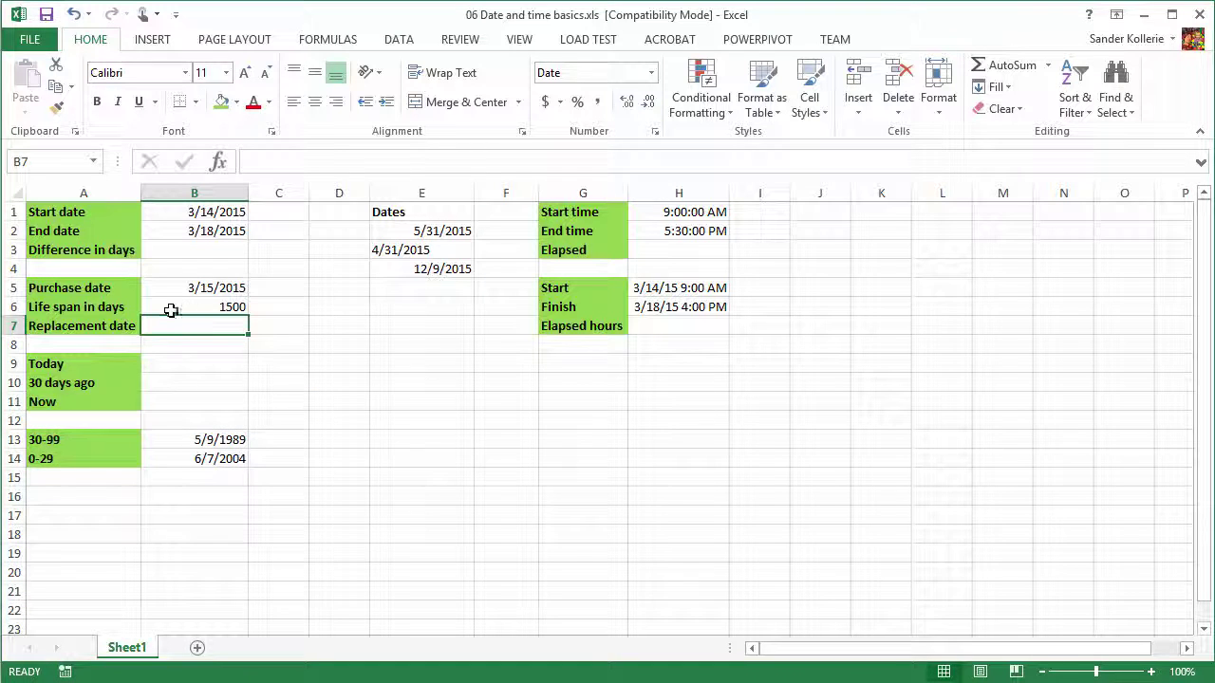
click(201, 306)
right_click(200, 306)
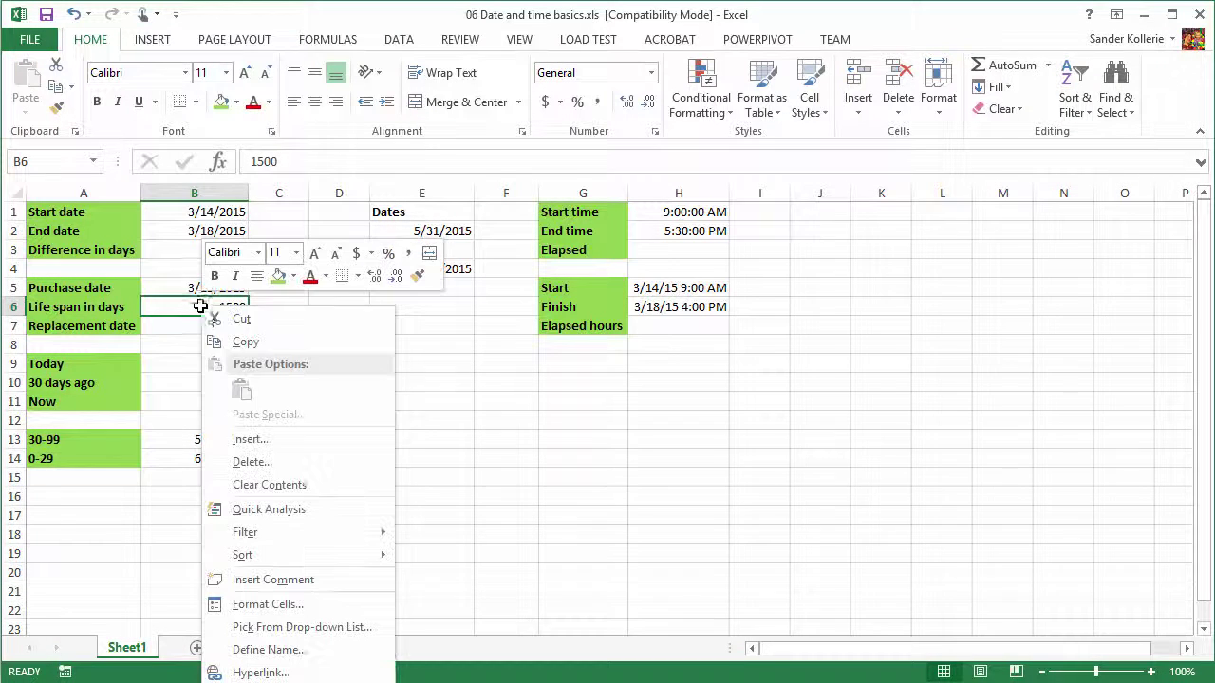
click(252, 604)
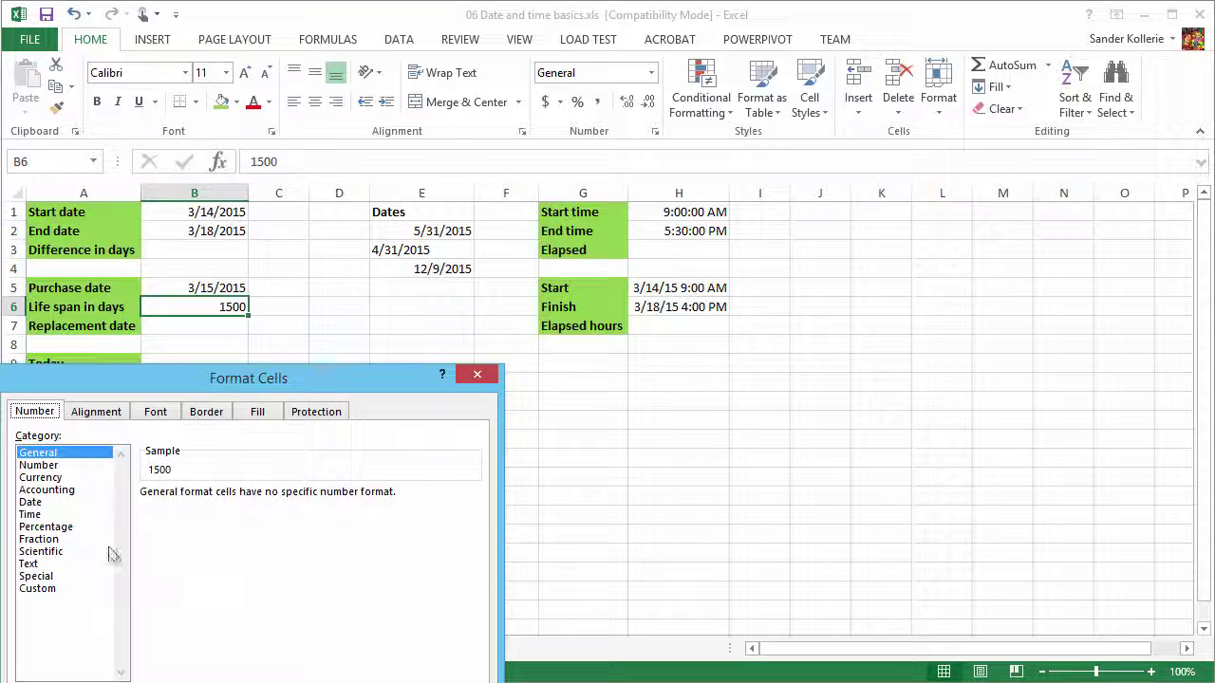
click(33, 504)
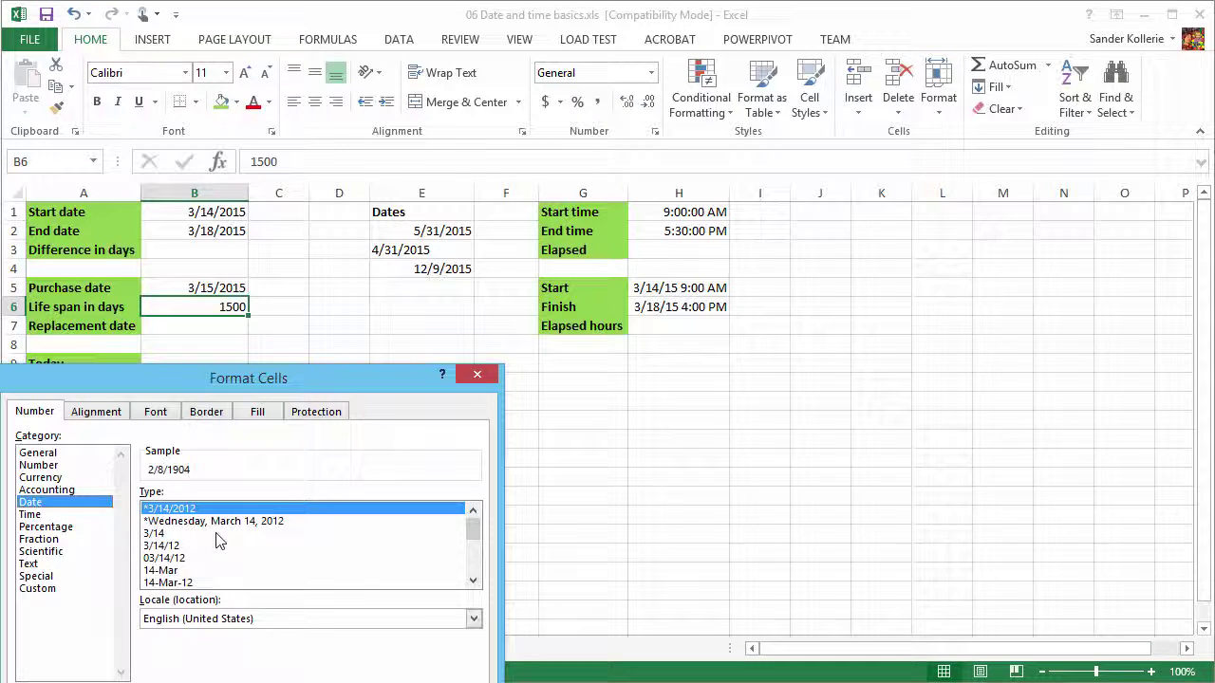
key(Return)
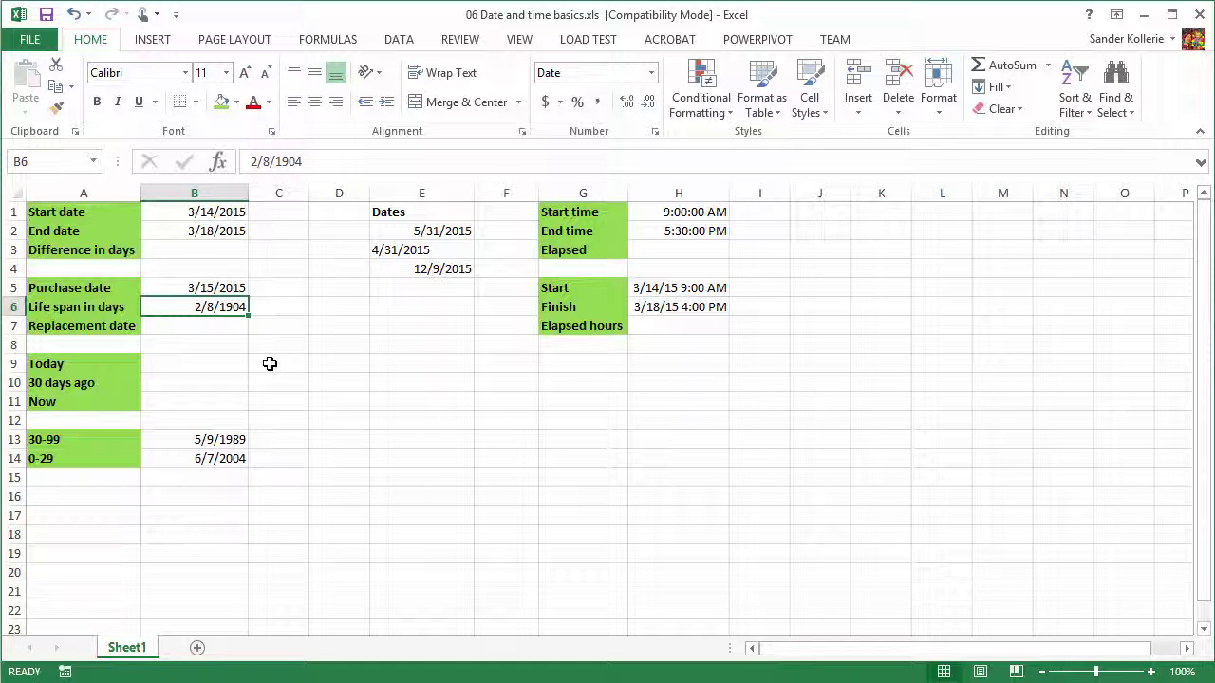
right_click(210, 311)
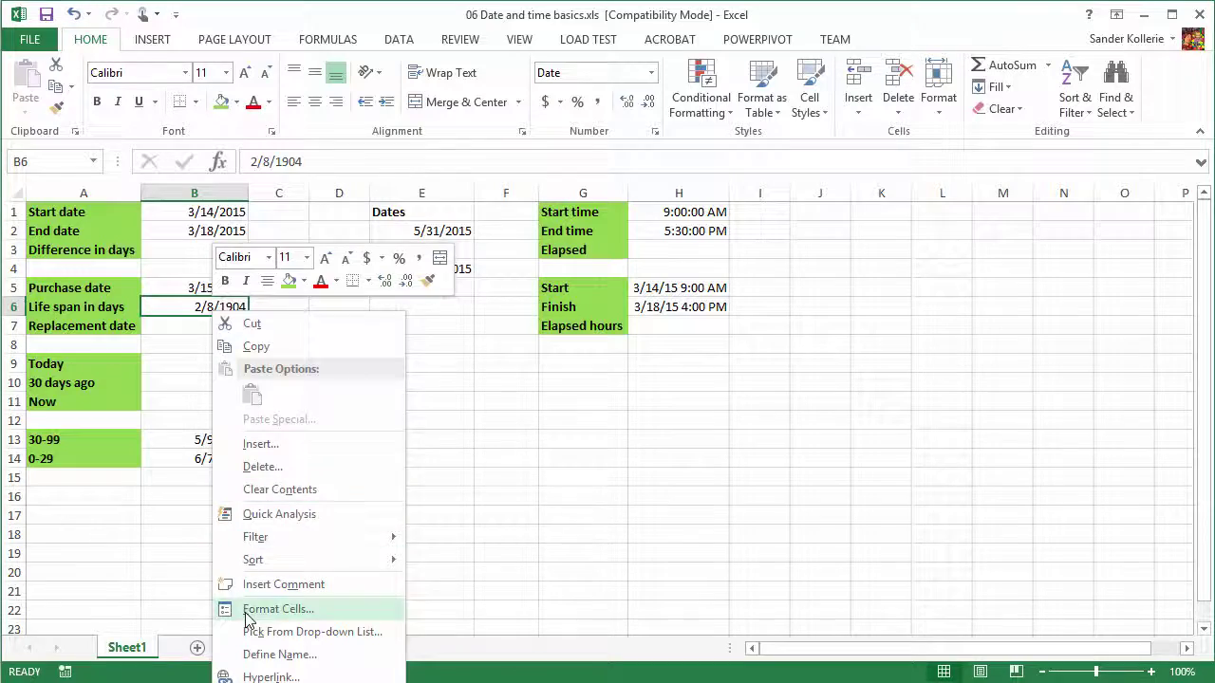
click(278, 609)
click(36, 467)
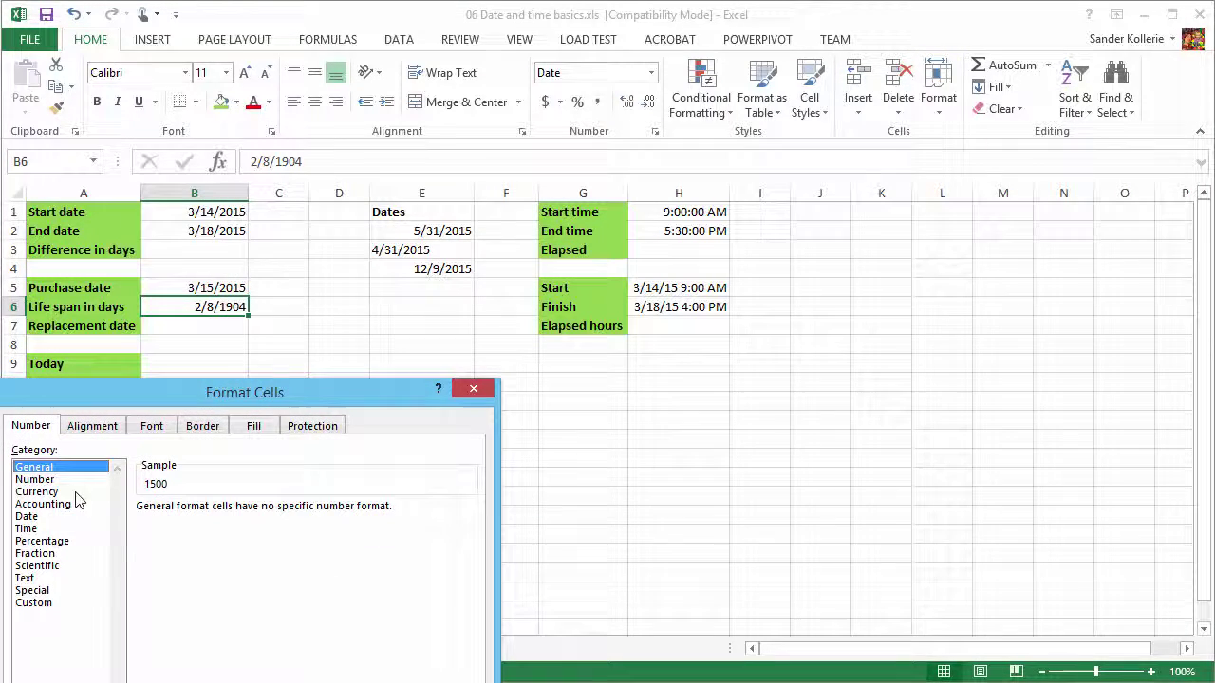
key(Return)
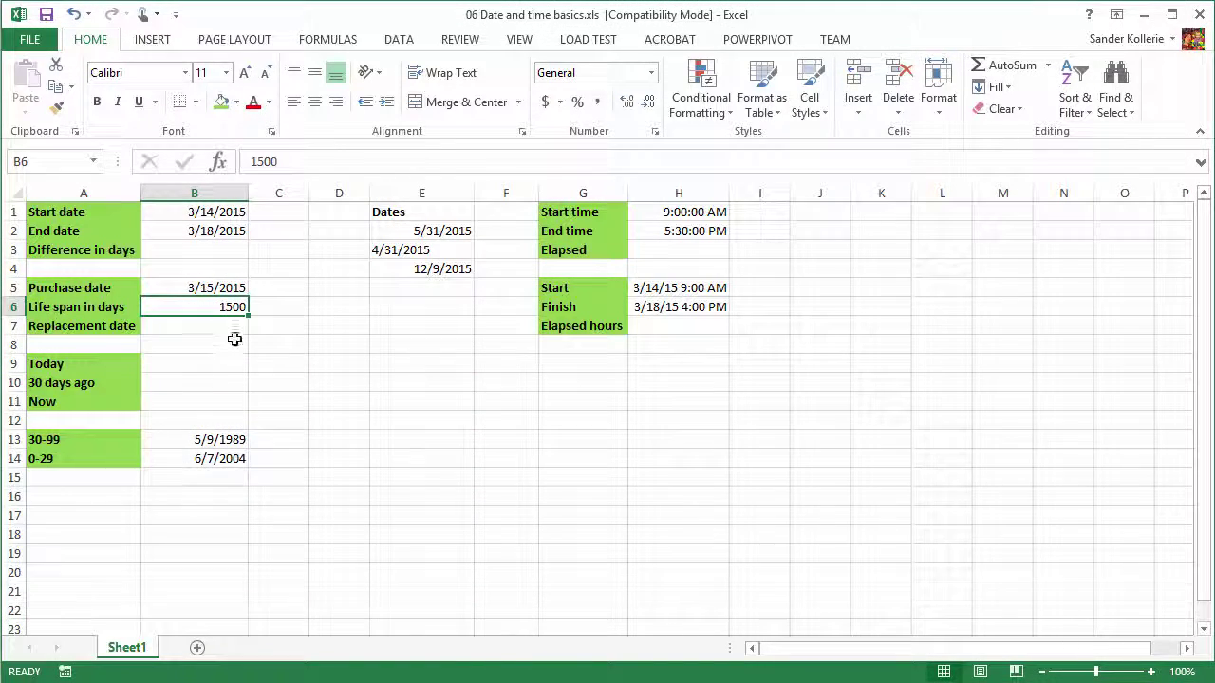
click(217, 330)
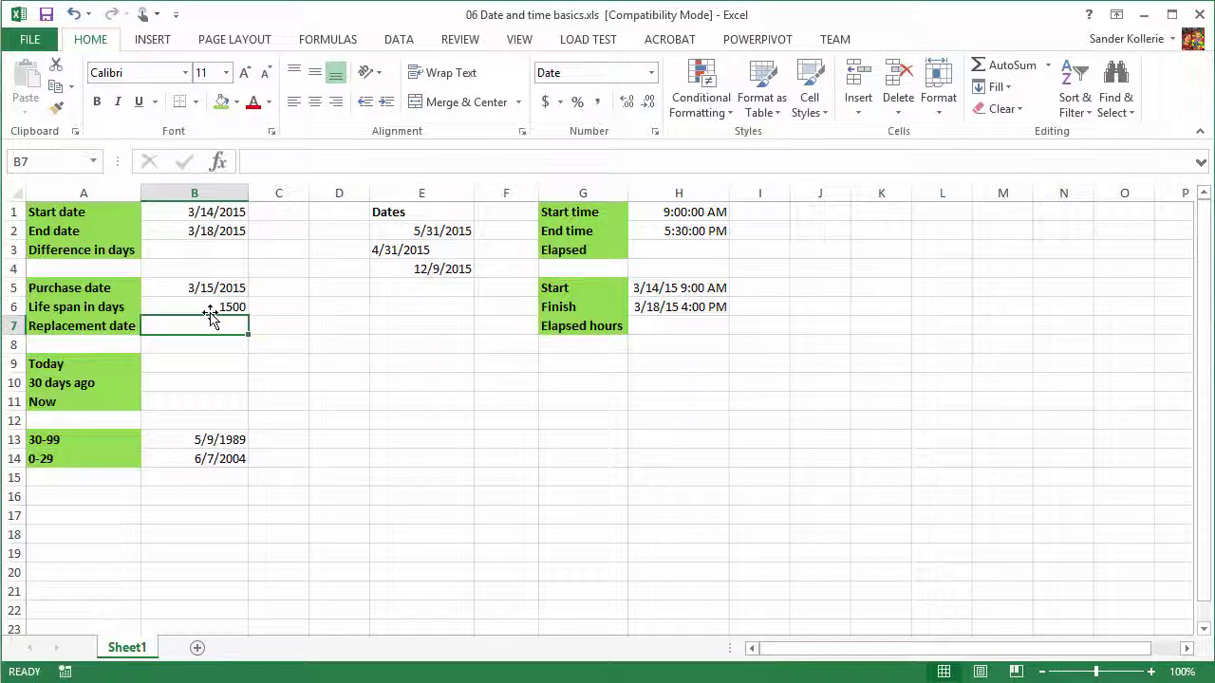
Step: Enter =B5+B6 in B7 so the replacement date shows 4/23/2019
click(169, 288)
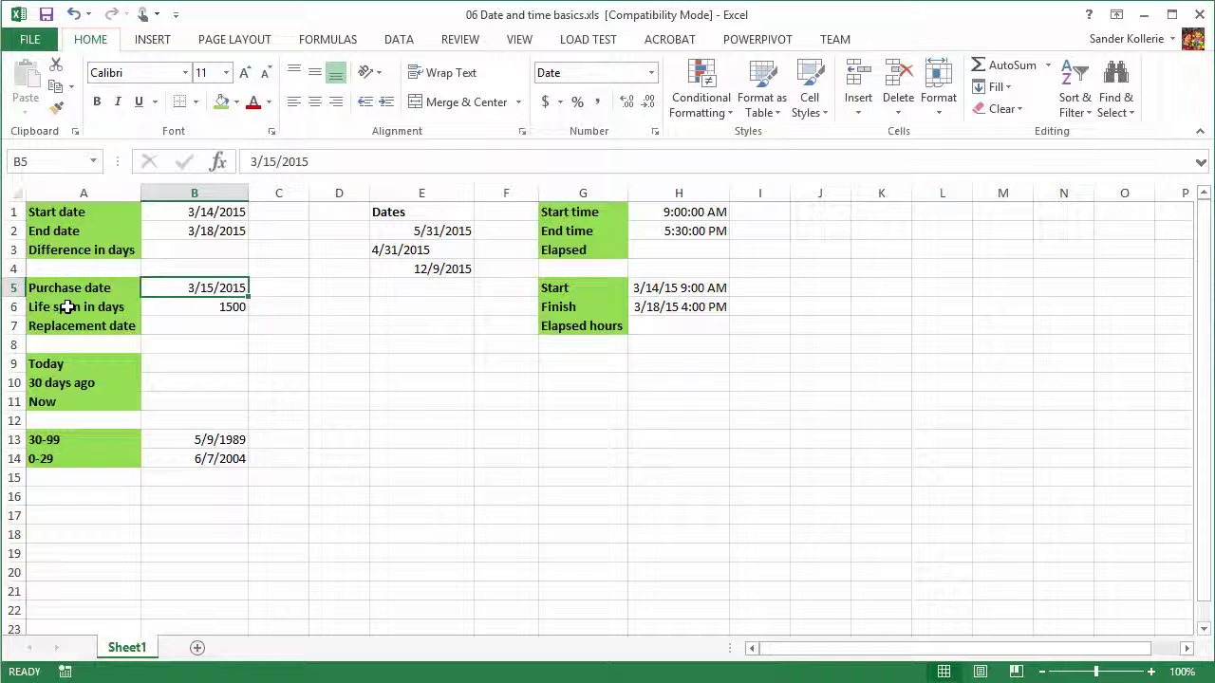
click(194, 303)
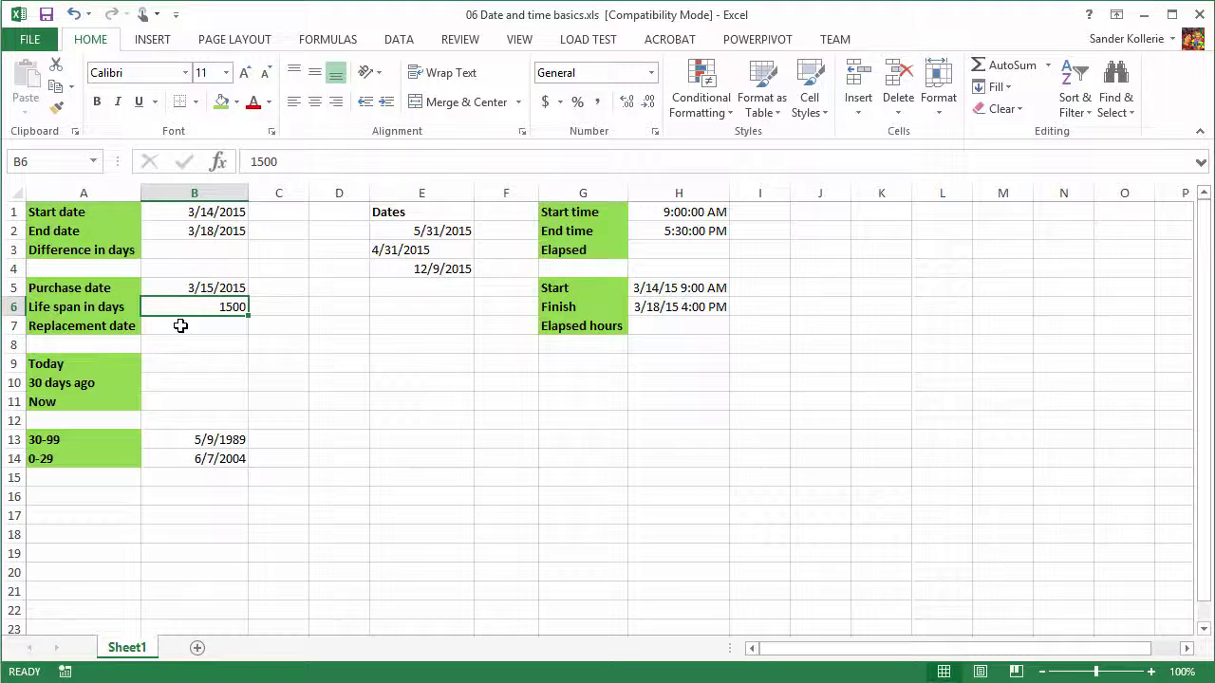
click(180, 325)
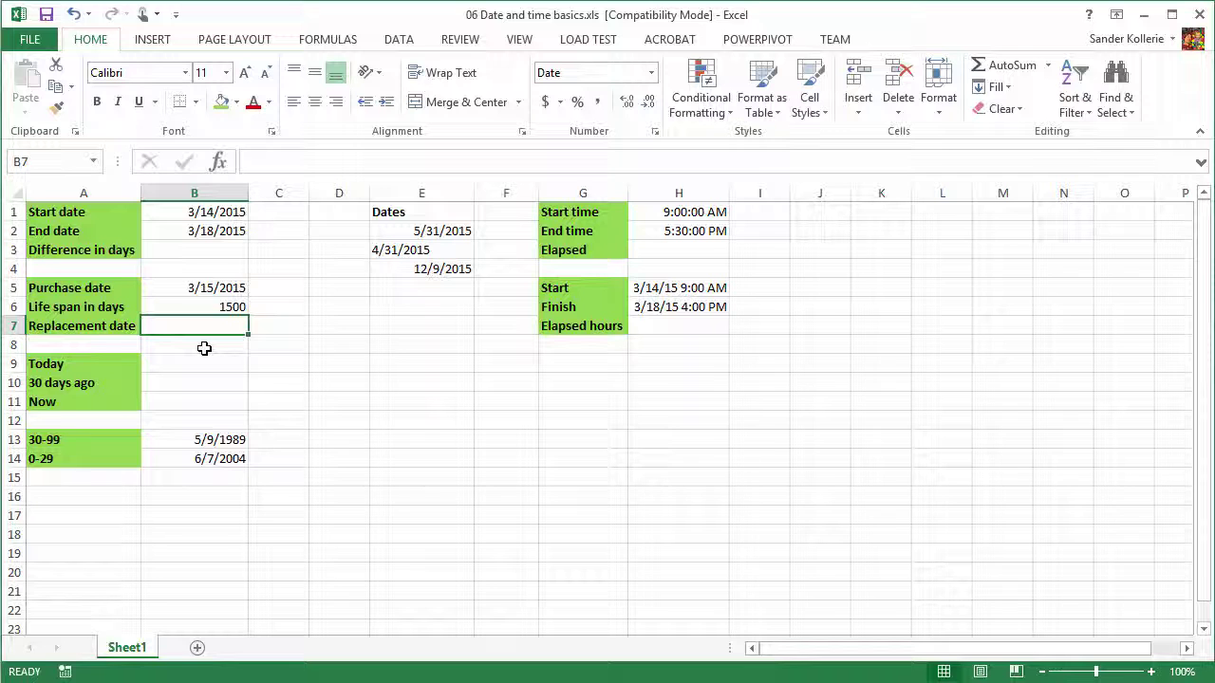
text(=)
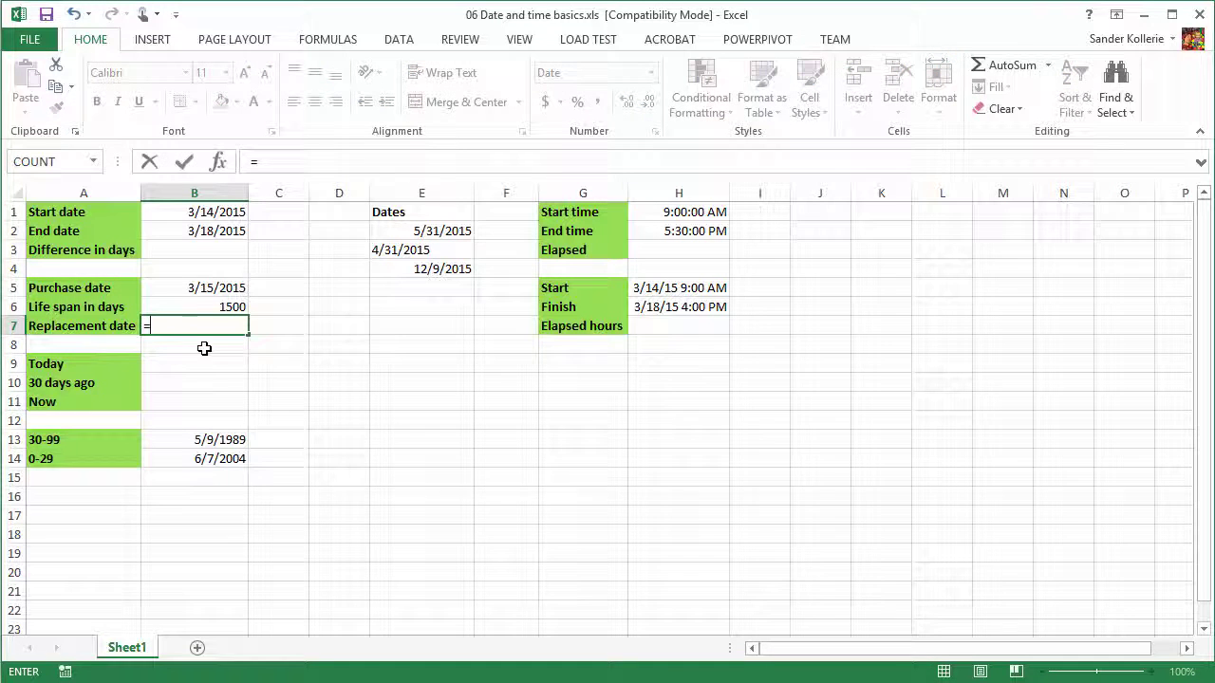
click(200, 291)
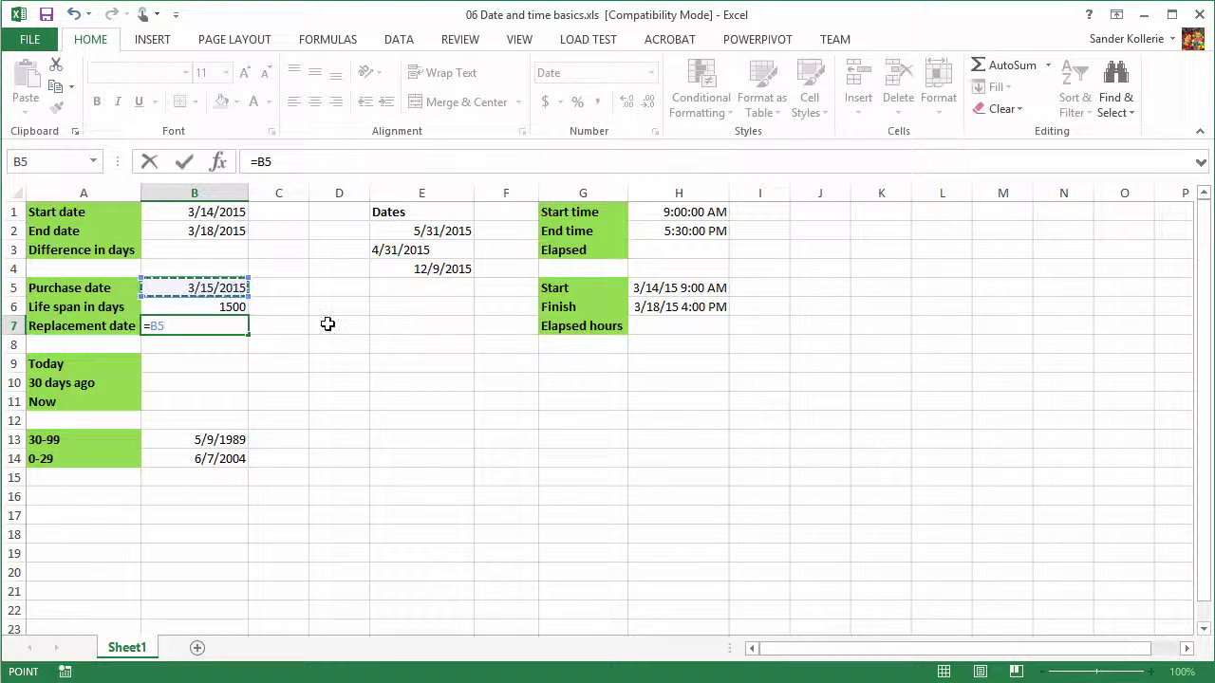
text(+)
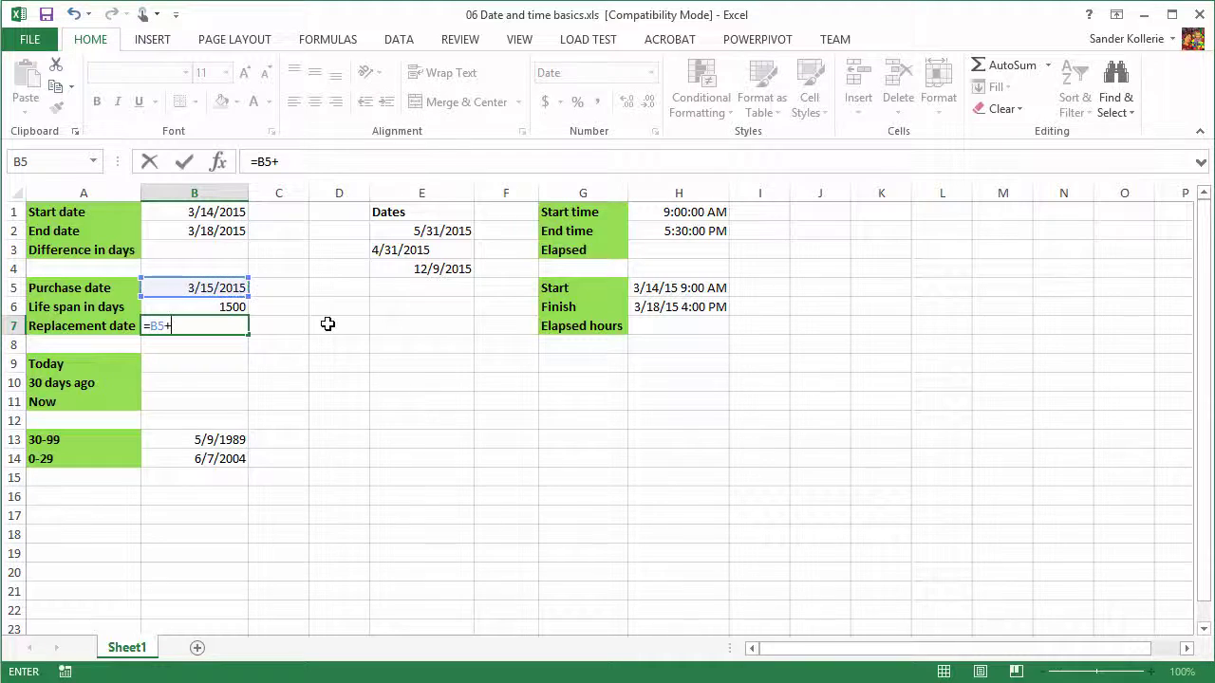
click(235, 305)
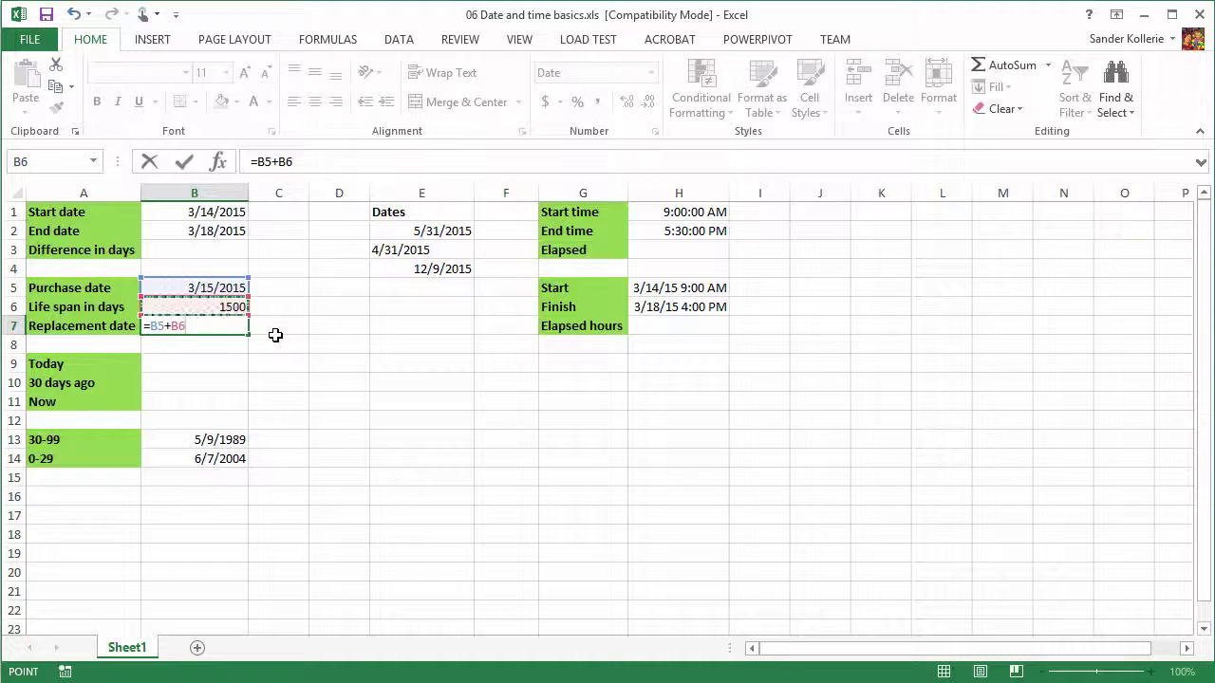
key(Return)
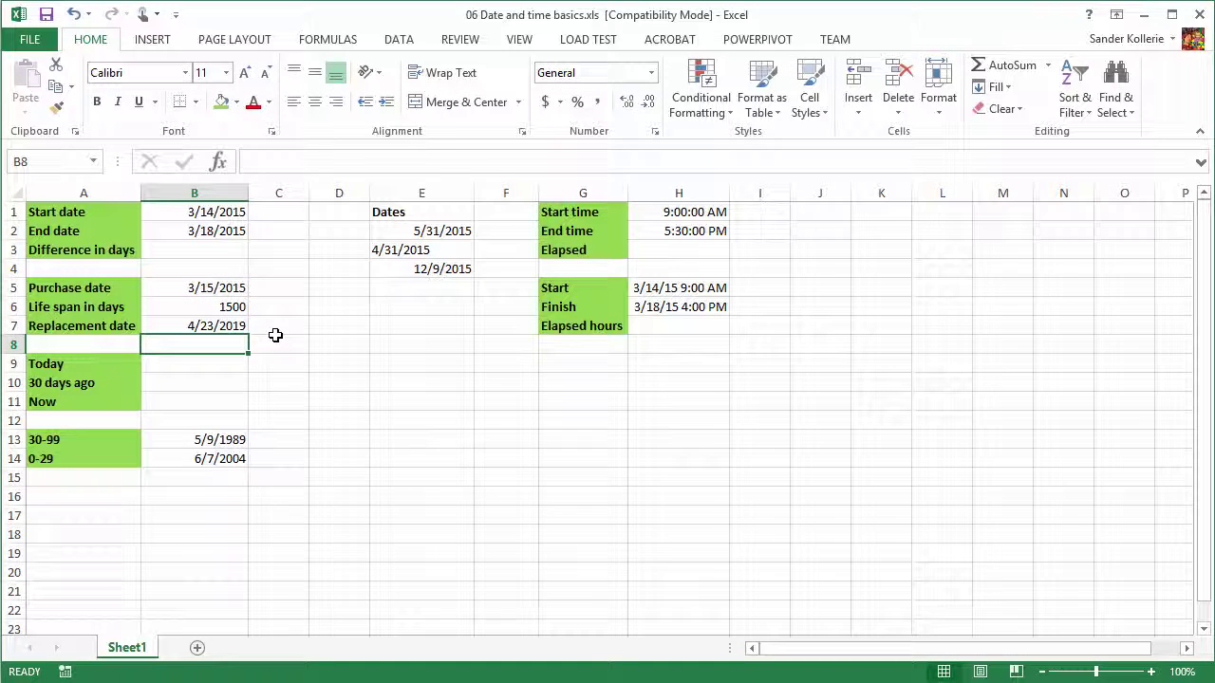
Step: Enter =TODAY() in B9 so it displays 3/15/2015
click(197, 362)
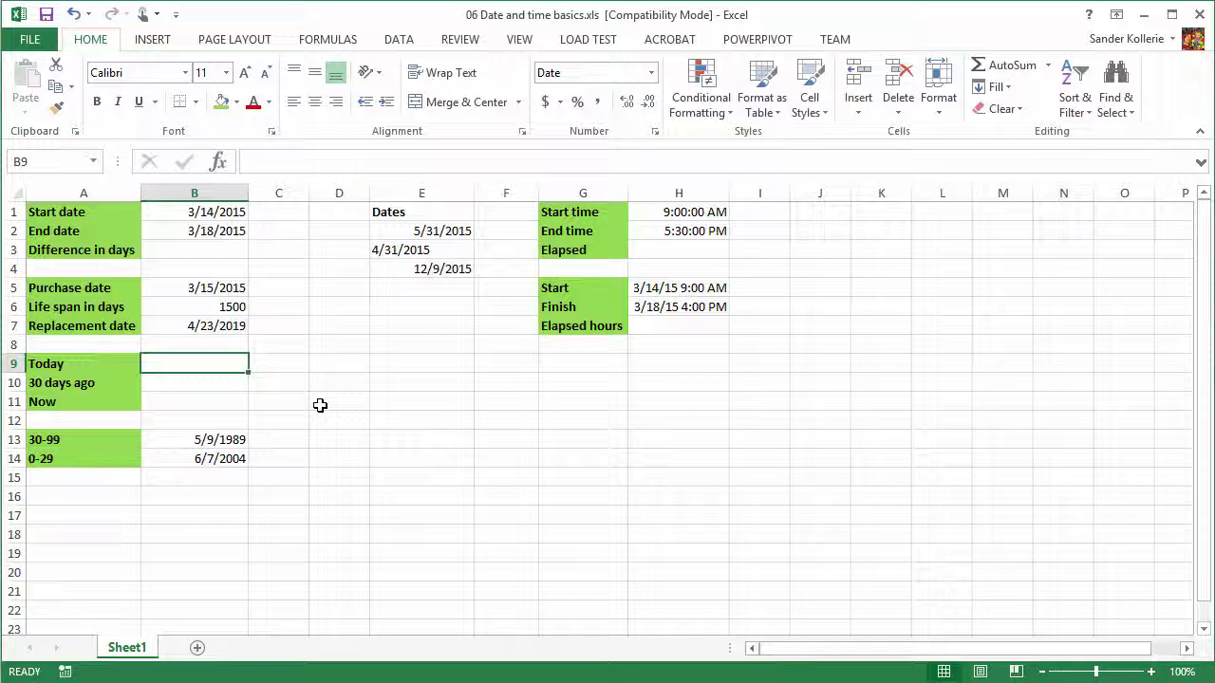
text(=)
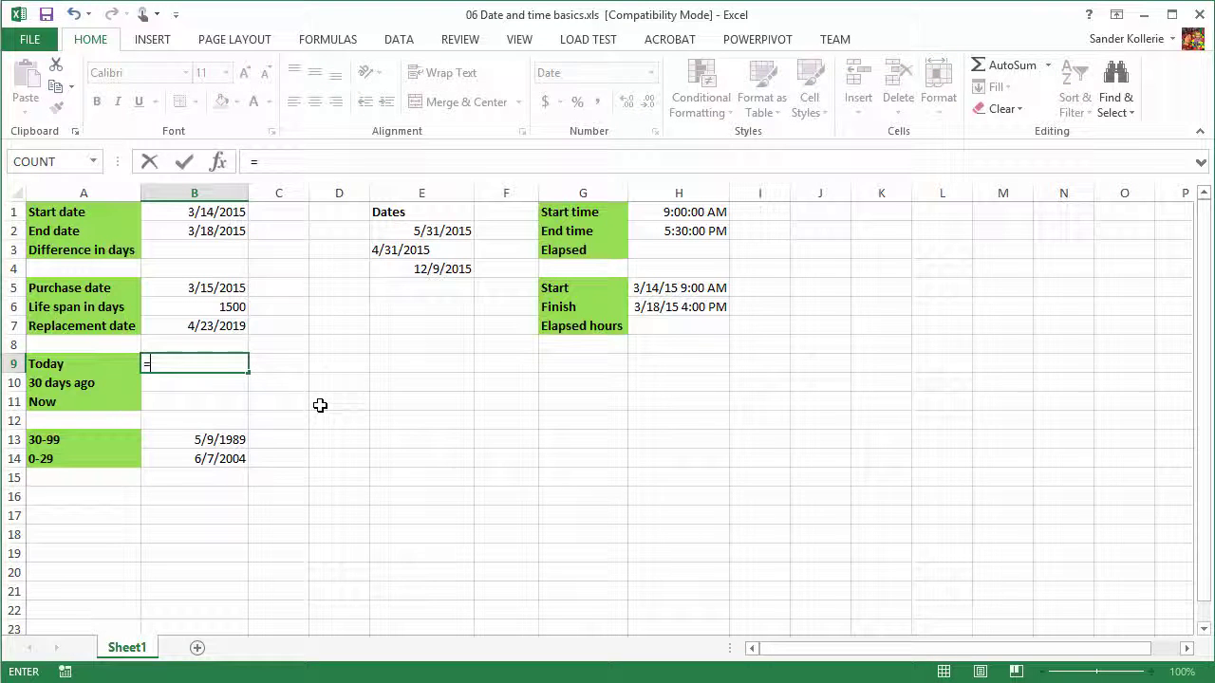
text(Toda)
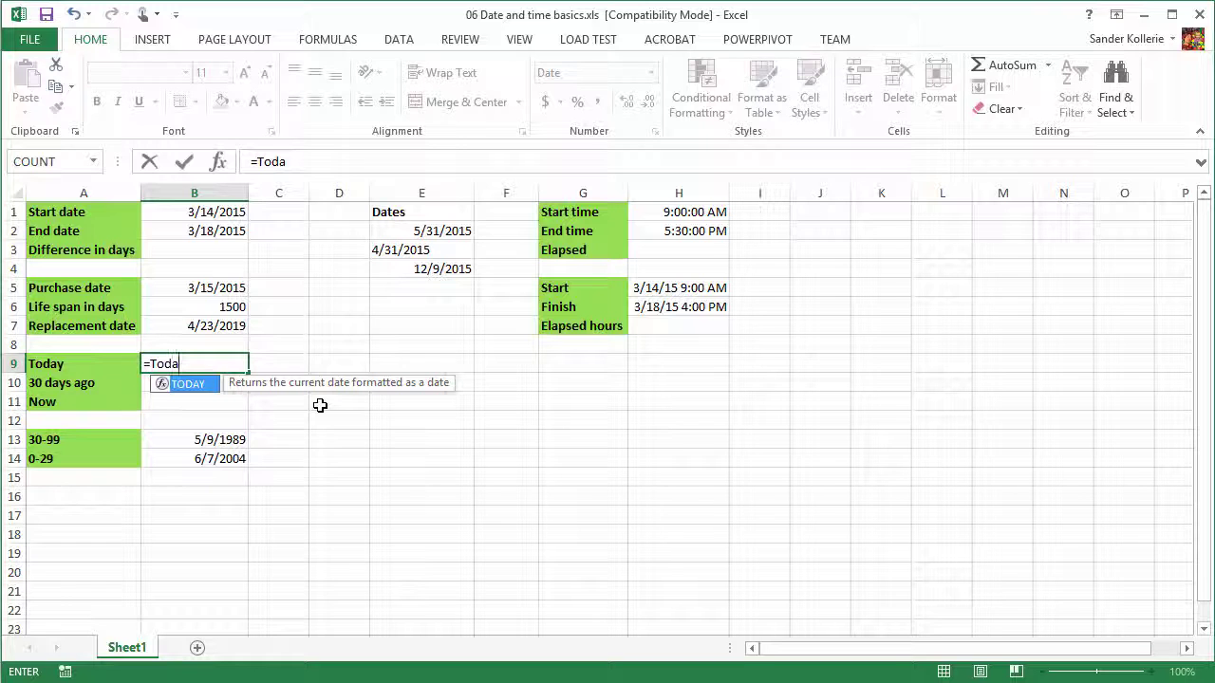
key(Tab)
key(Tab)
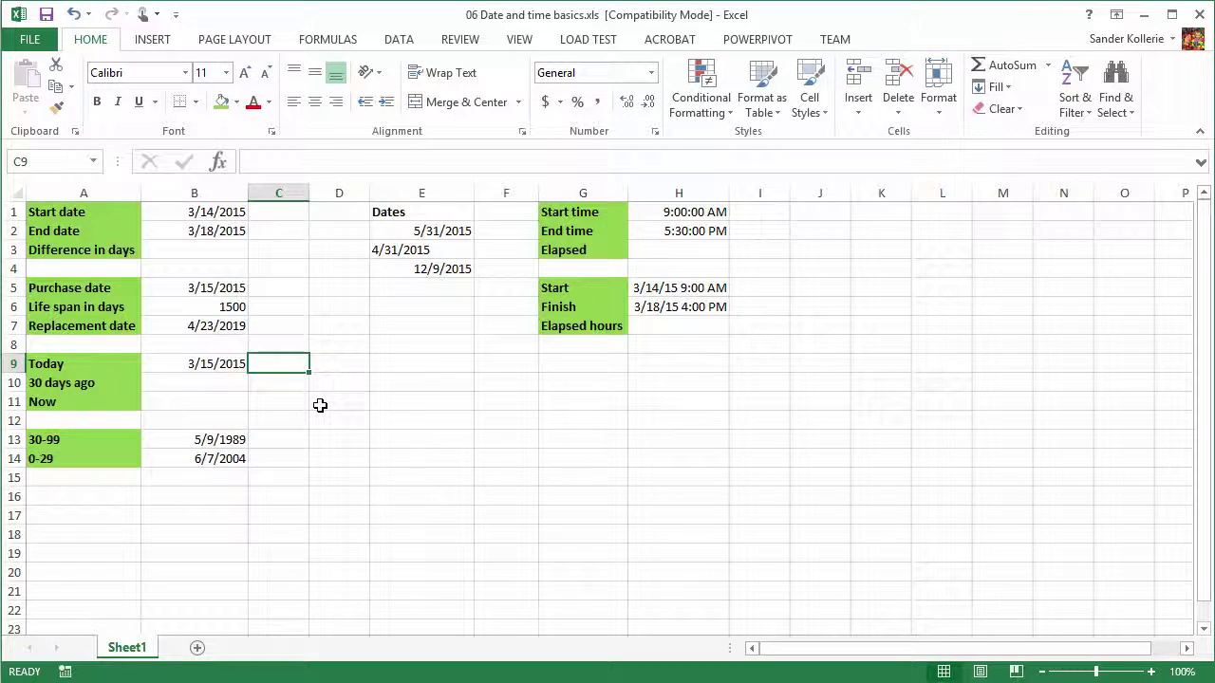
key(Left)
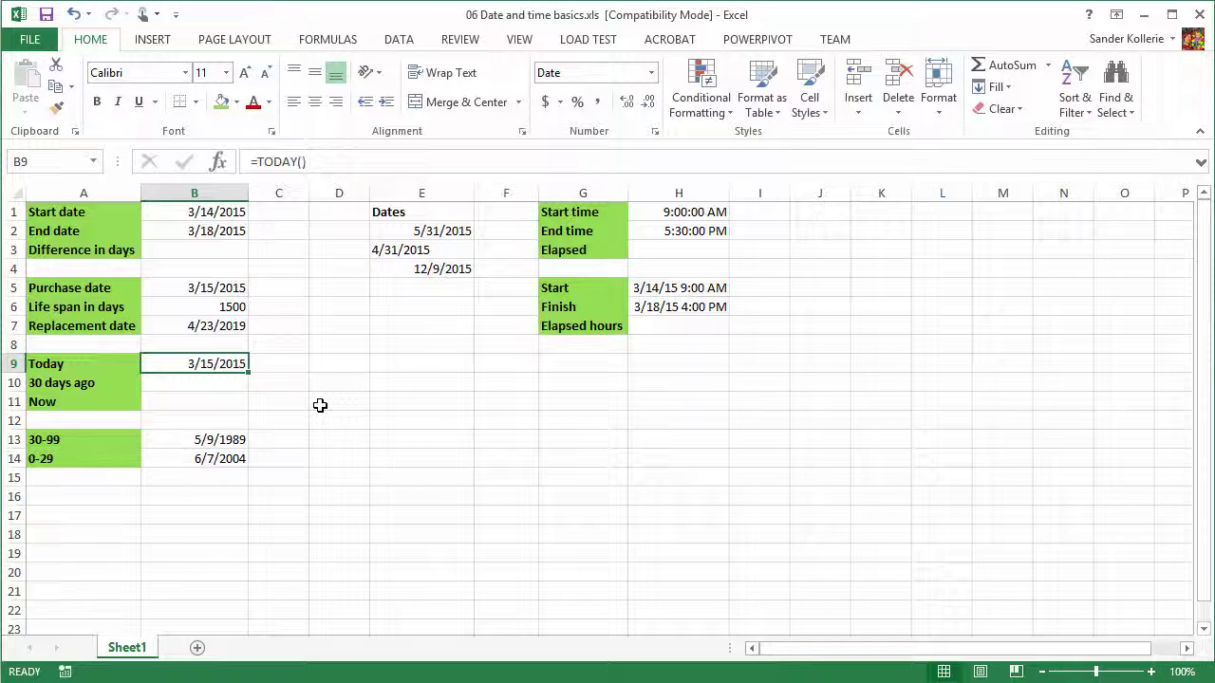
key(Down)
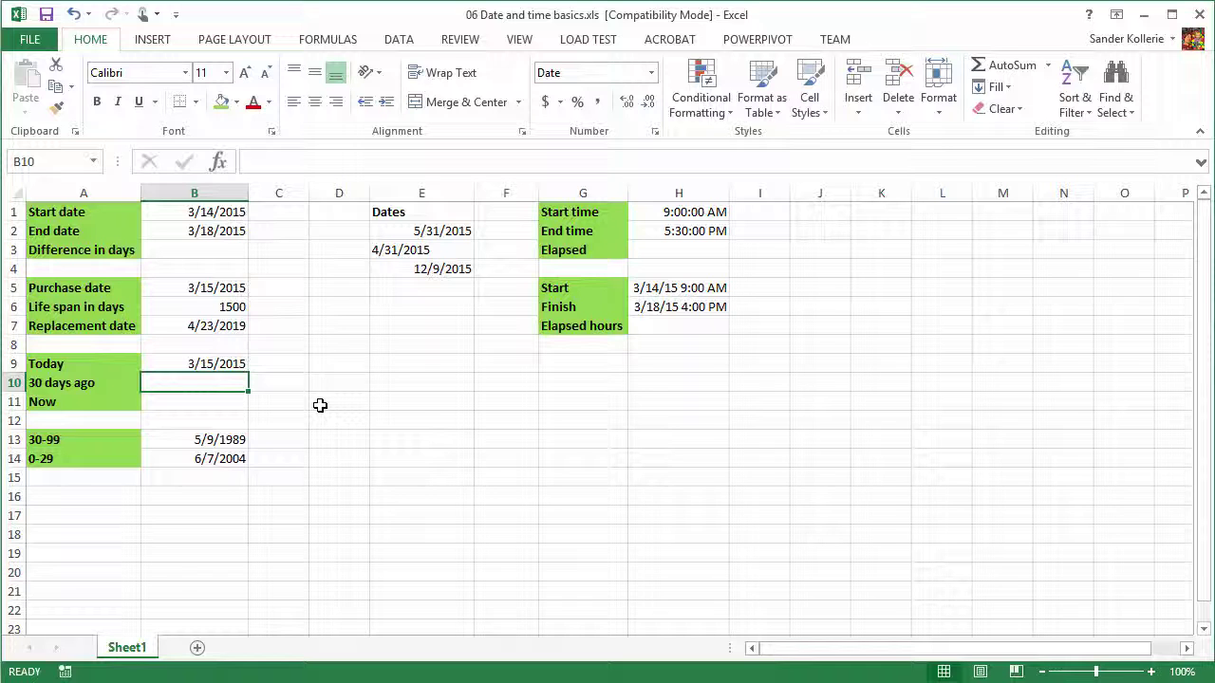
Step: Enter =B9-30 in B10 to show 2/13/2015, thirty days before today
text(=)
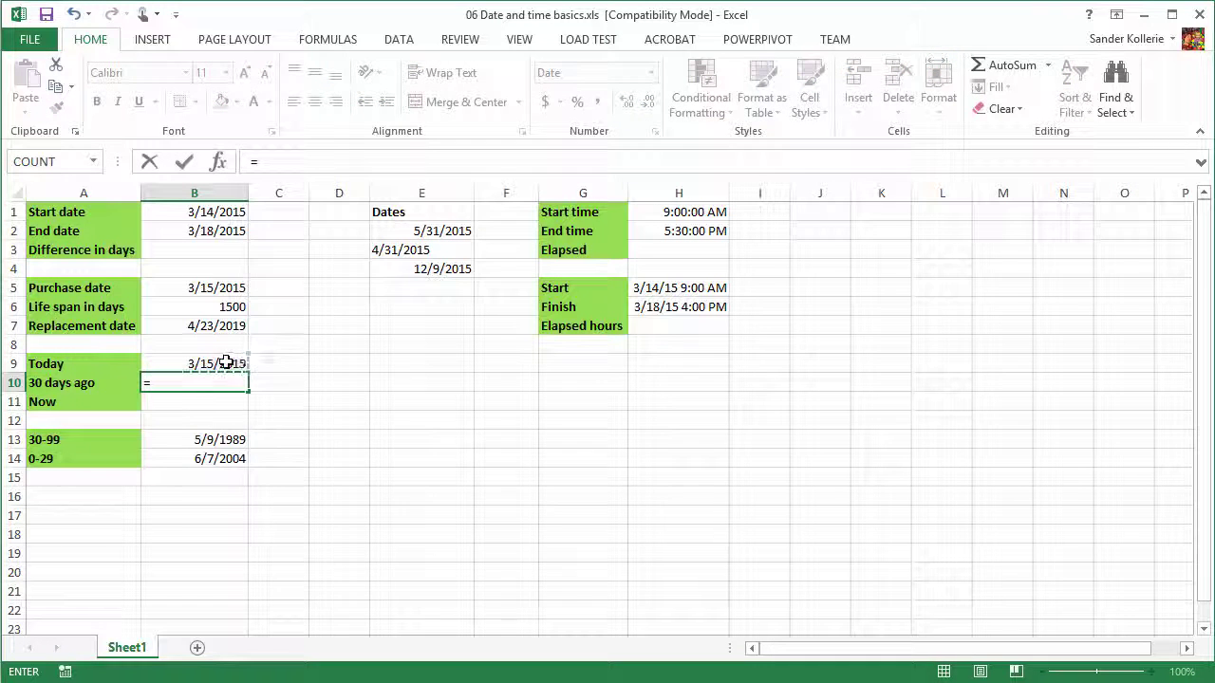
click(226, 363)
text(-)
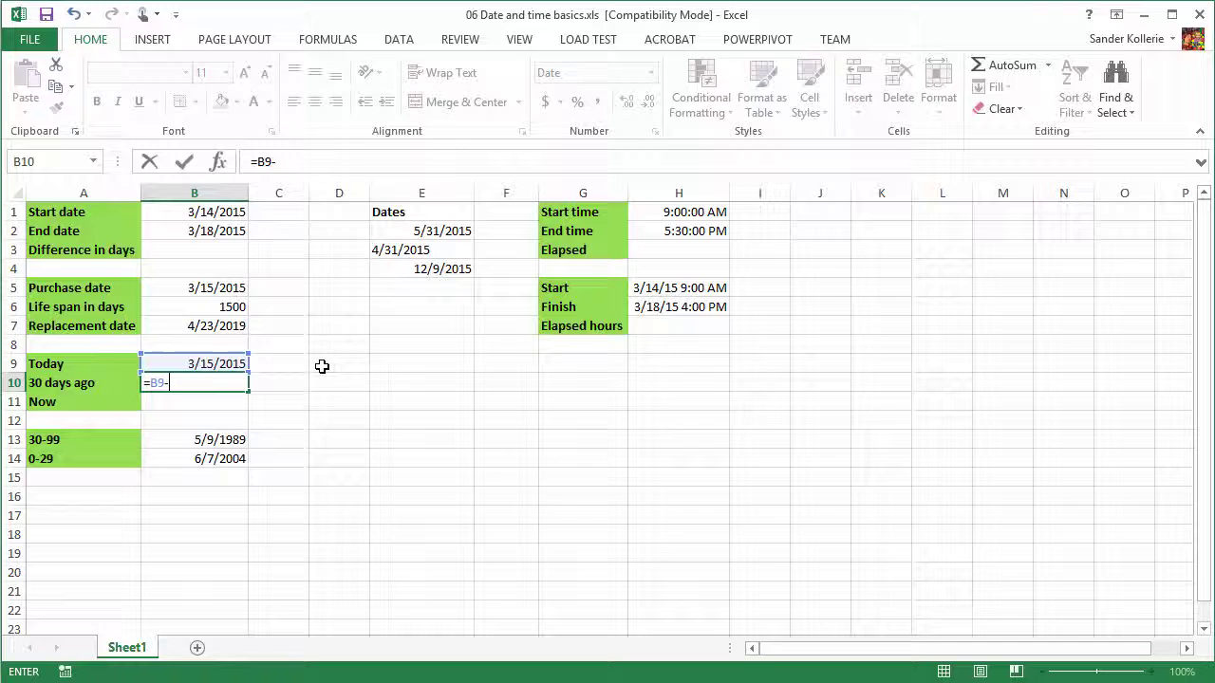
text(30)
key(Return)
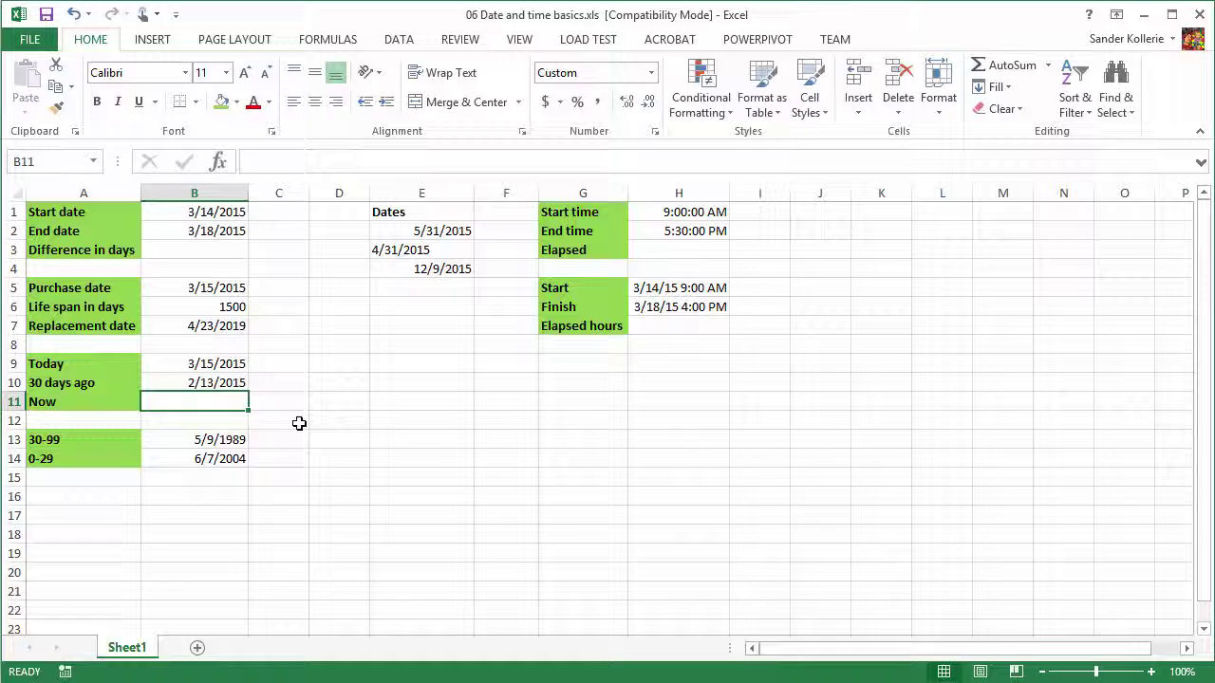
Step: Enter =NOW() in B11 to show the current date and time
text(=Now)
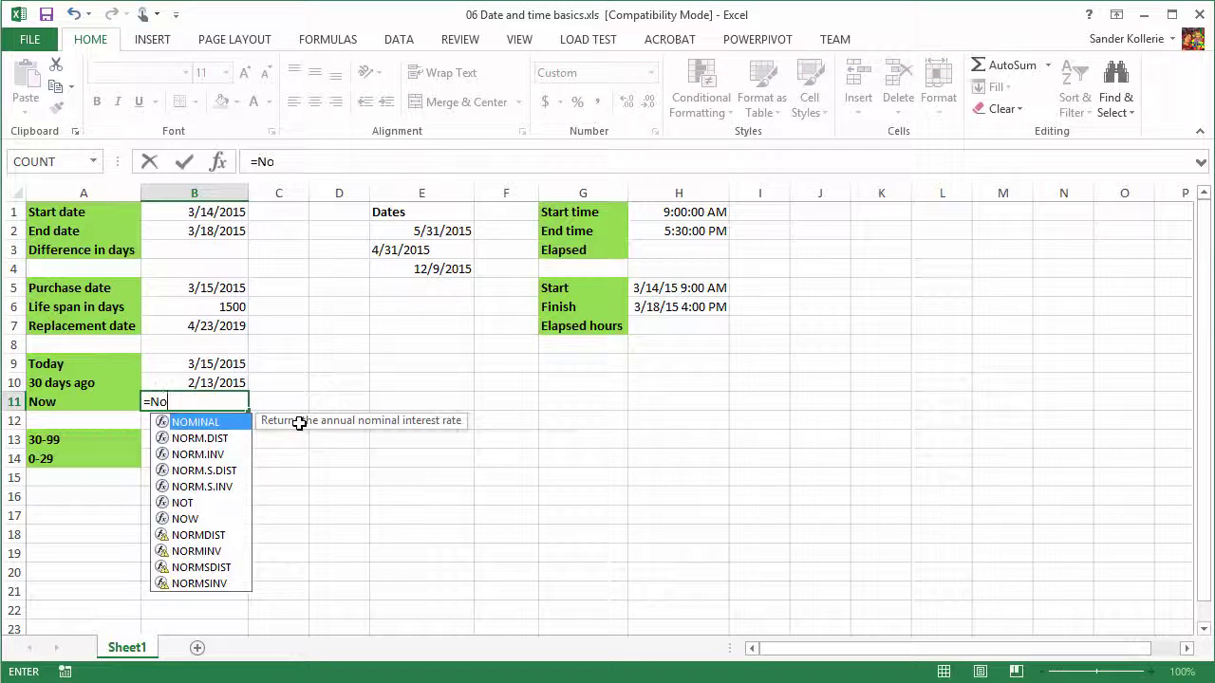
key(Tab)
key(Tab)
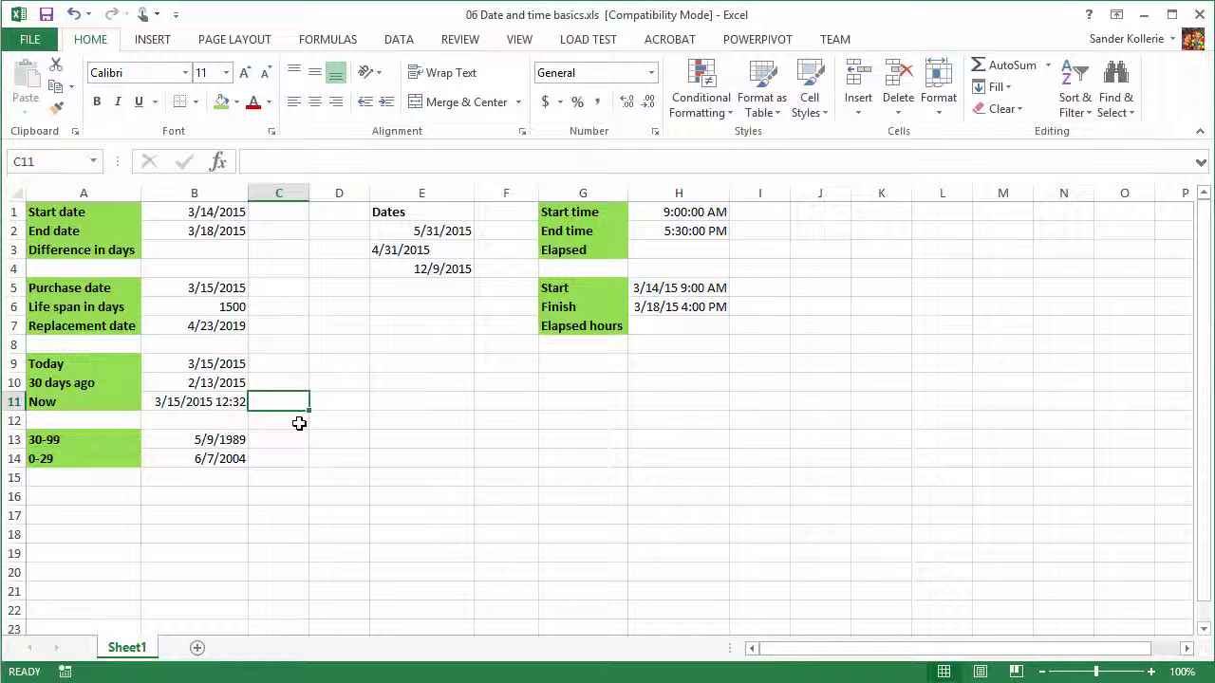
click(299, 423)
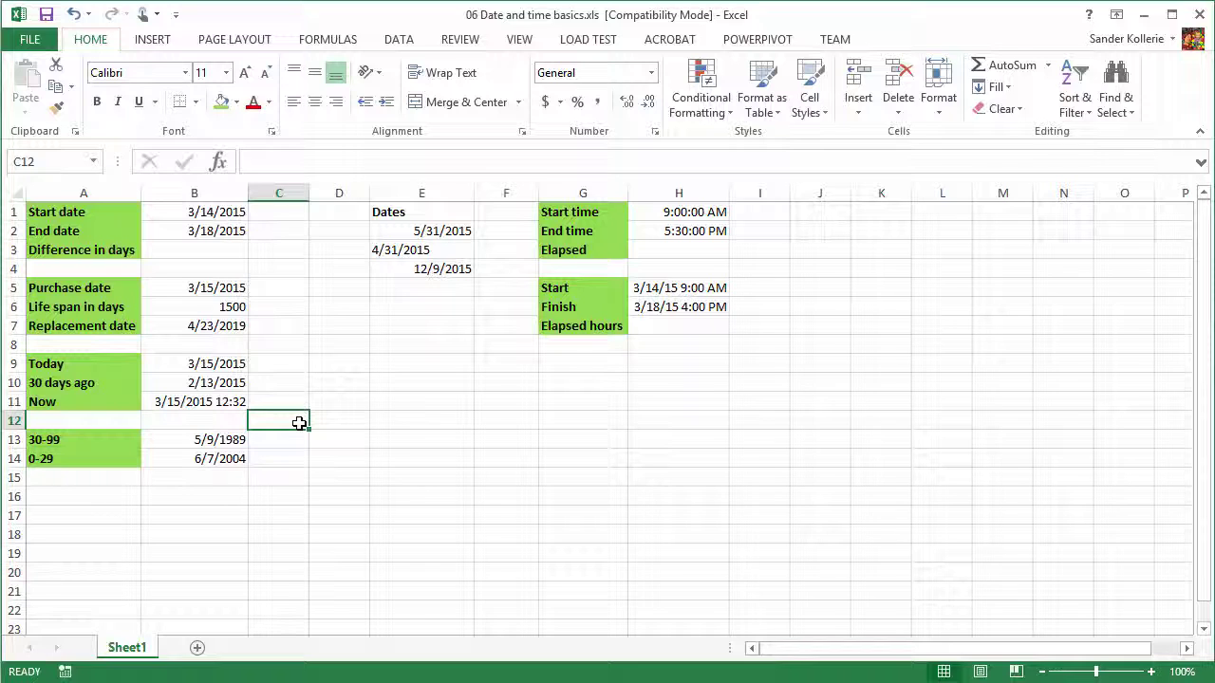
key(Up)
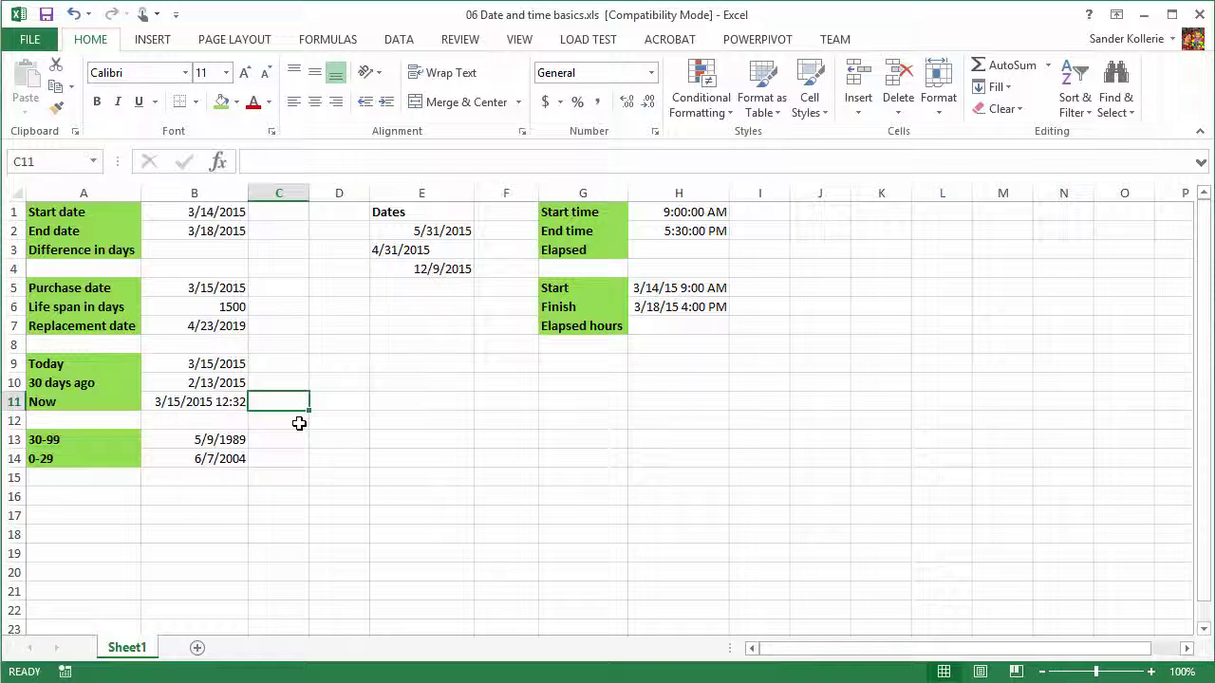
key(Up)
key(Up)
key(Up)
key(Up)
key(Up)
key(Up)
key(Up)
key(Up)
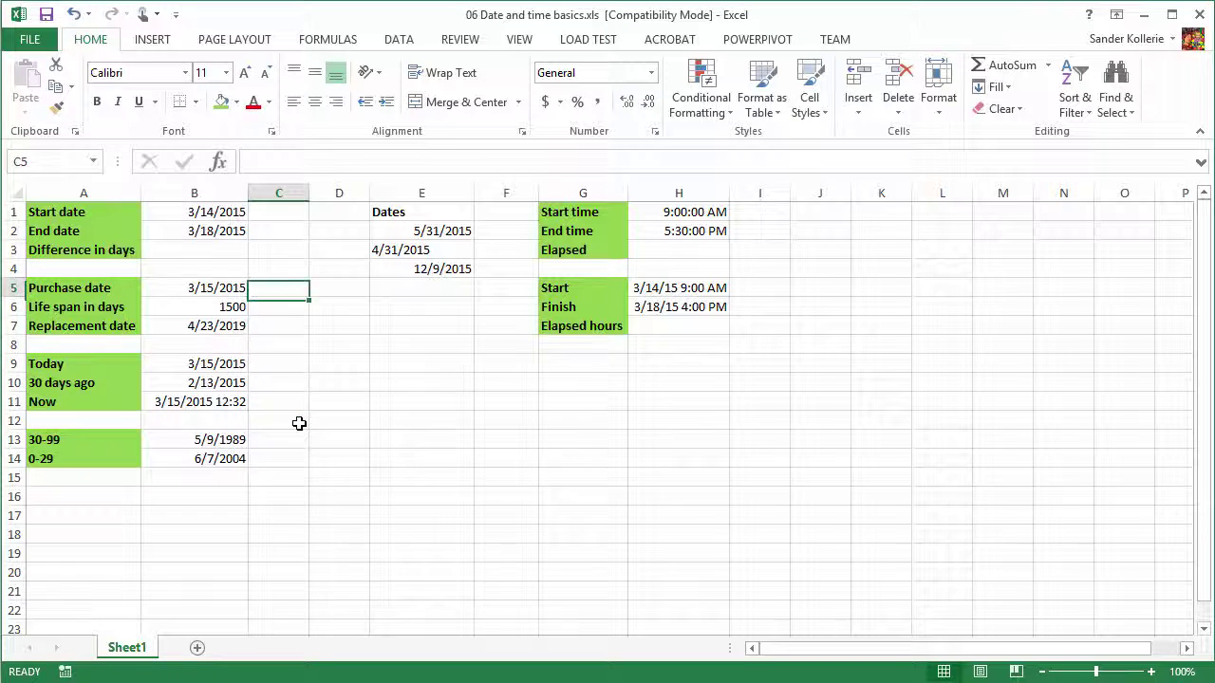
Step: Enter =B2-B1 in B3, giving a 4-day difference between end and start dates
key(Left)
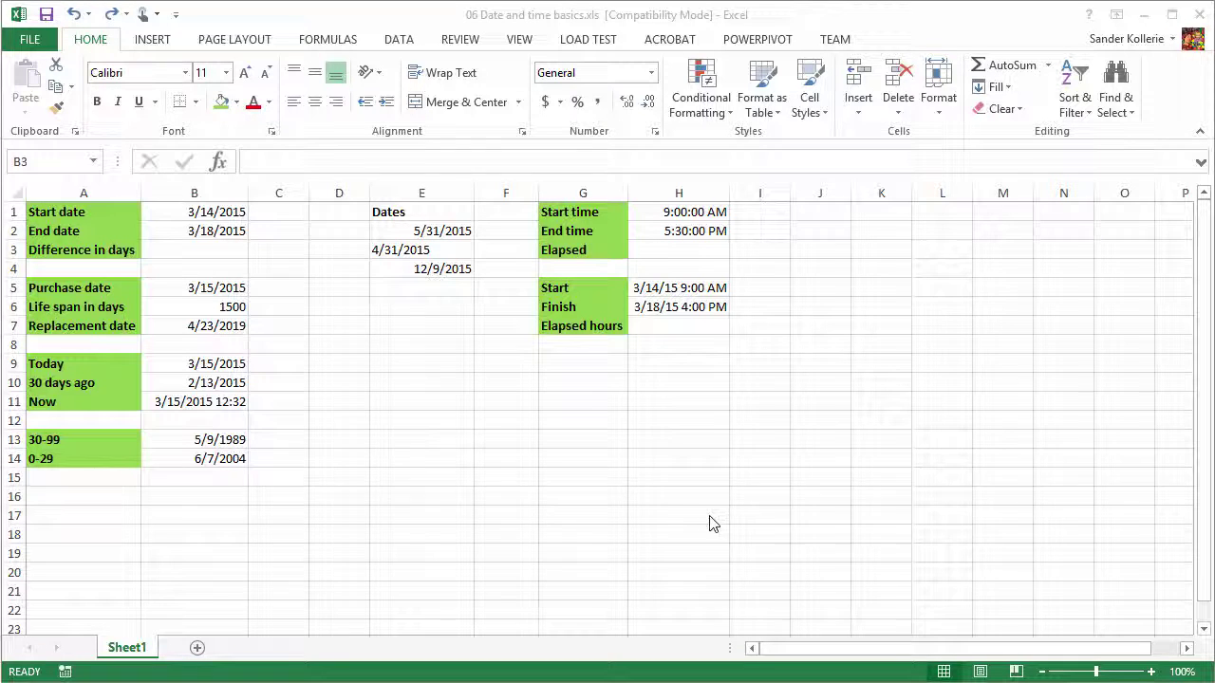
click(201, 254)
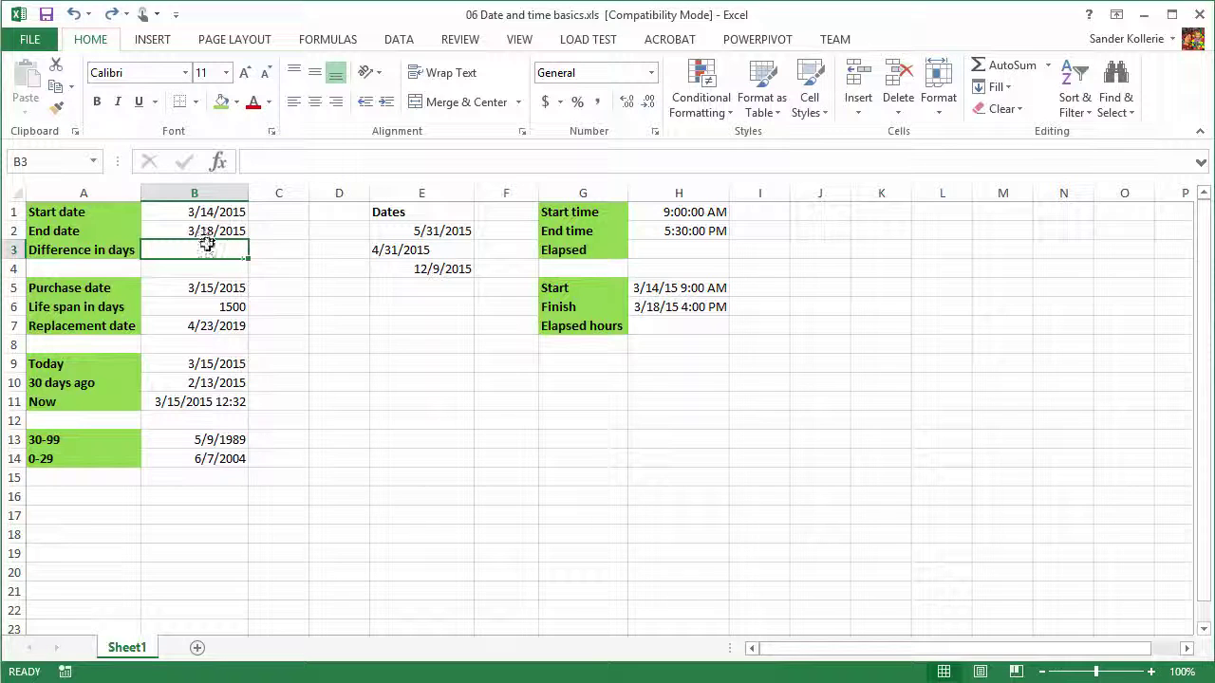
text(=)
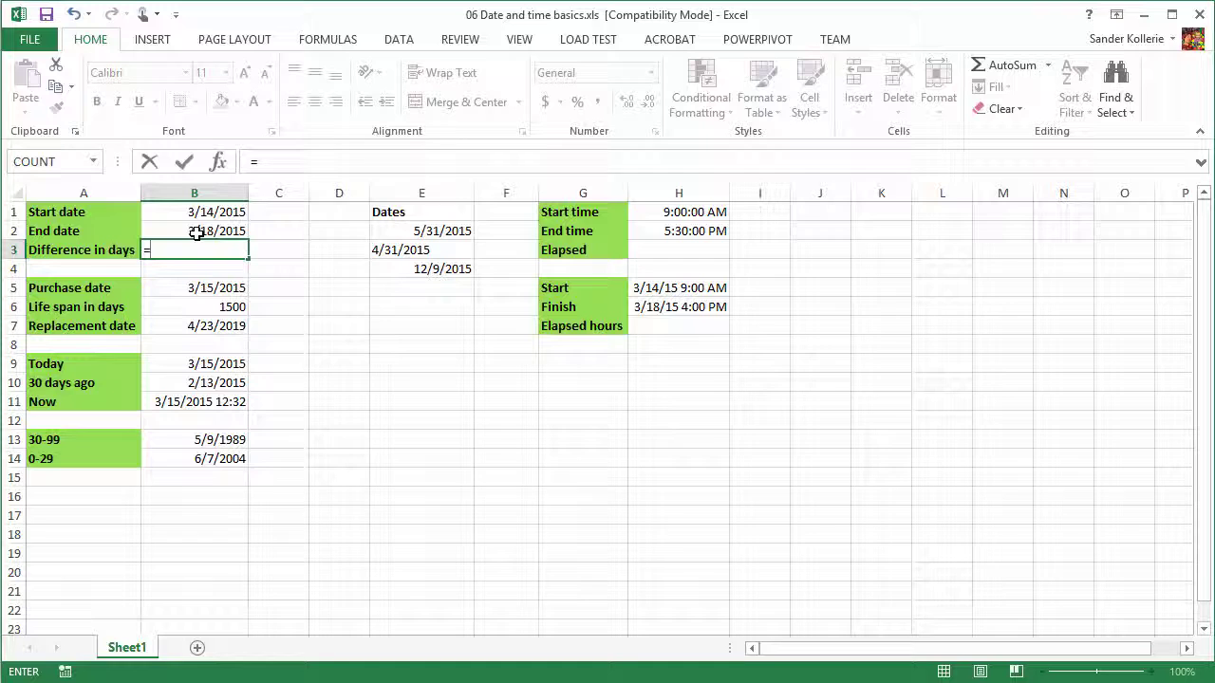
click(196, 232)
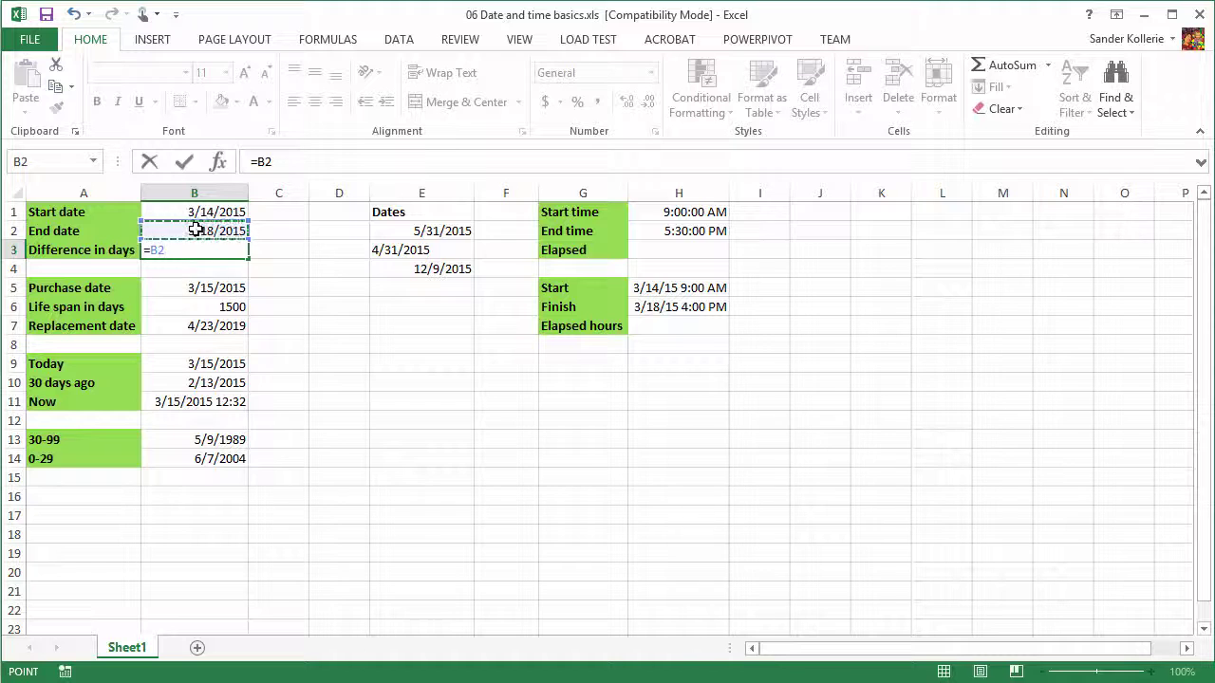
text(-)
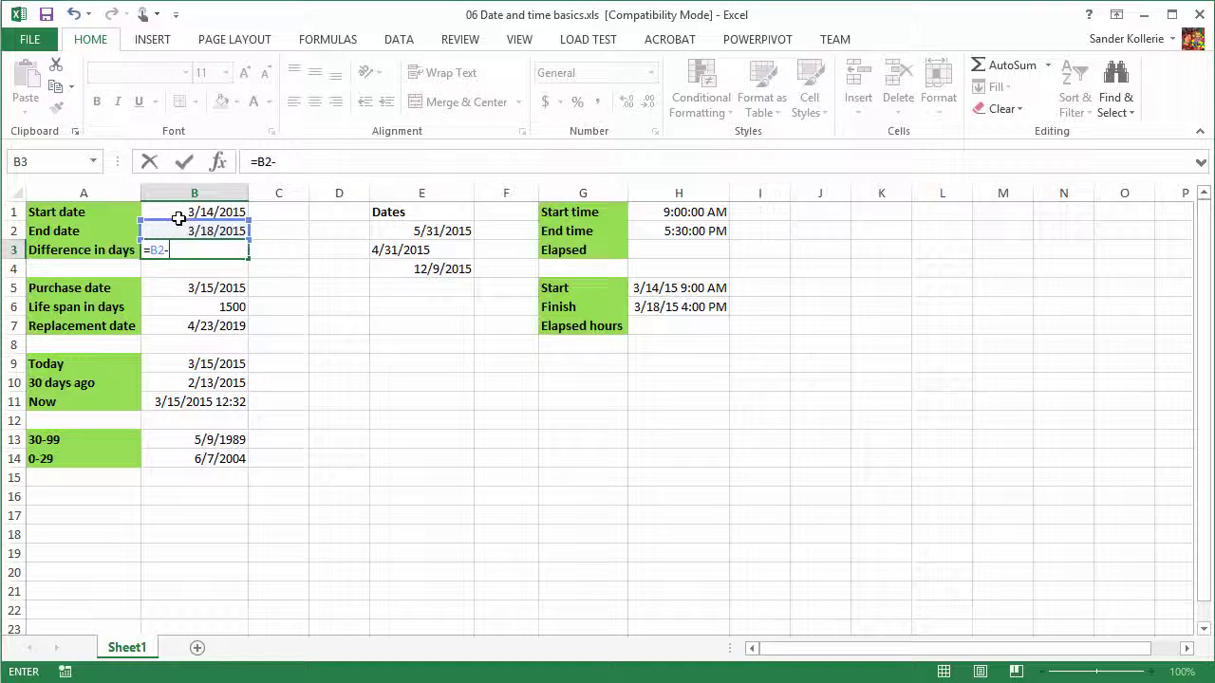
click(176, 213)
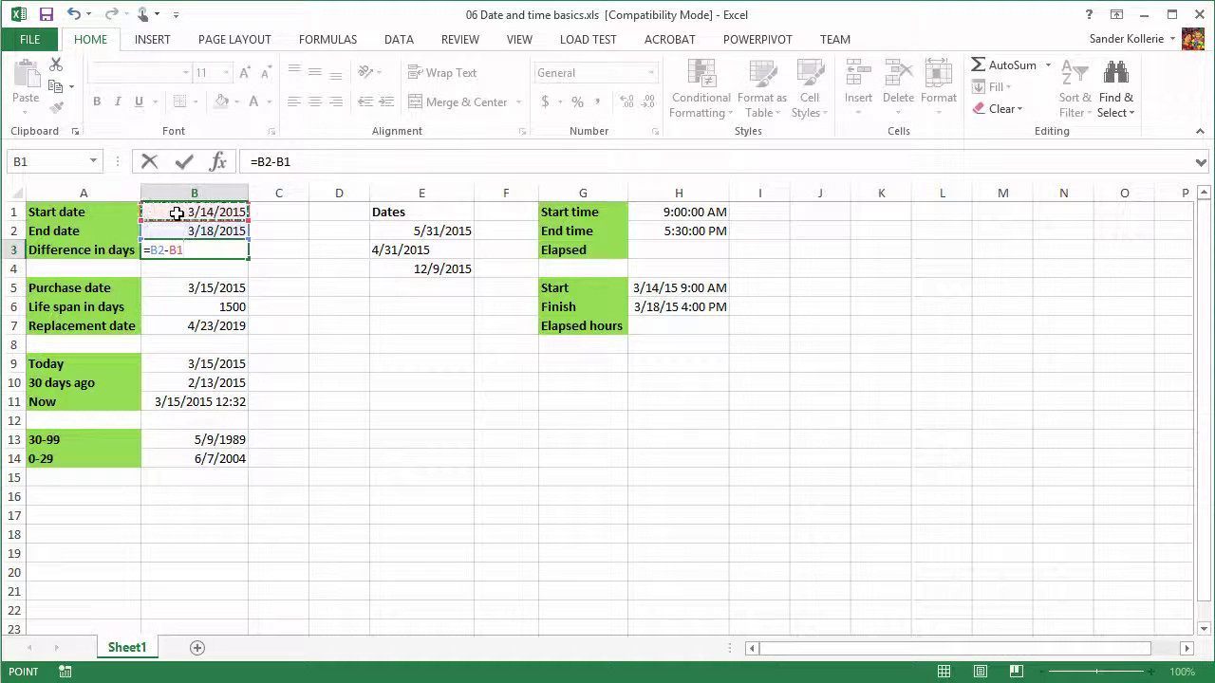
key(Return)
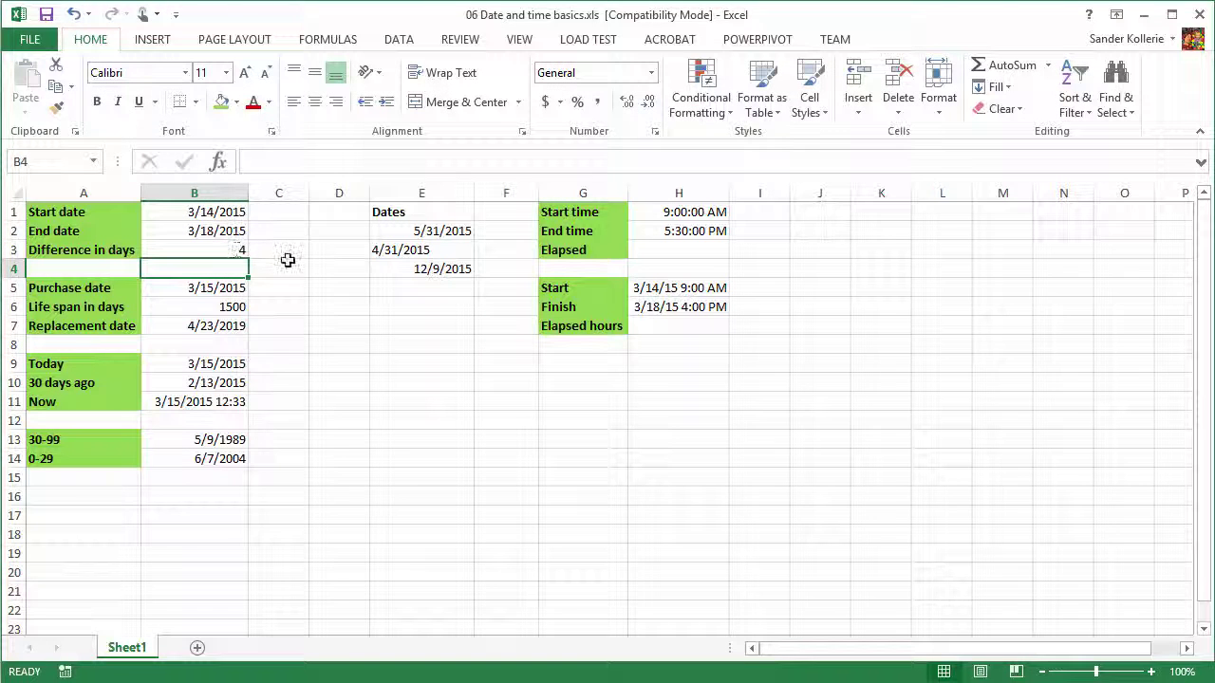
click(203, 251)
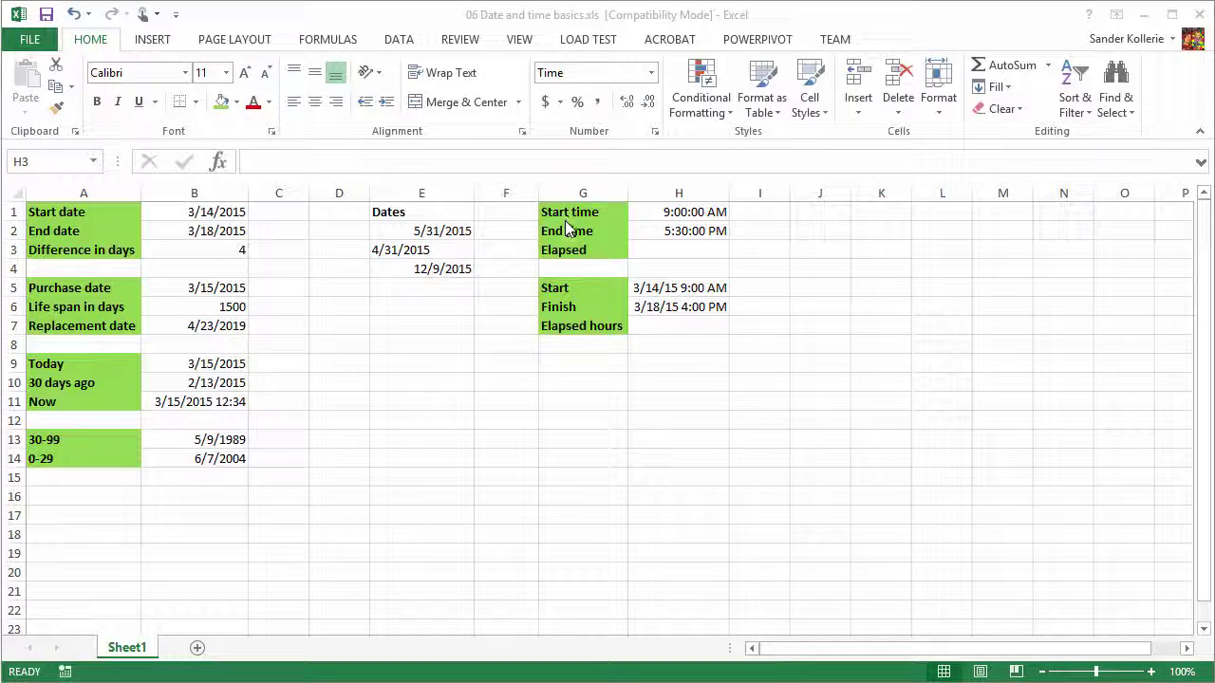
Step: Enter =H2-H1 in H3 so the elapsed time shows 8:30:00 AM
click(664, 250)
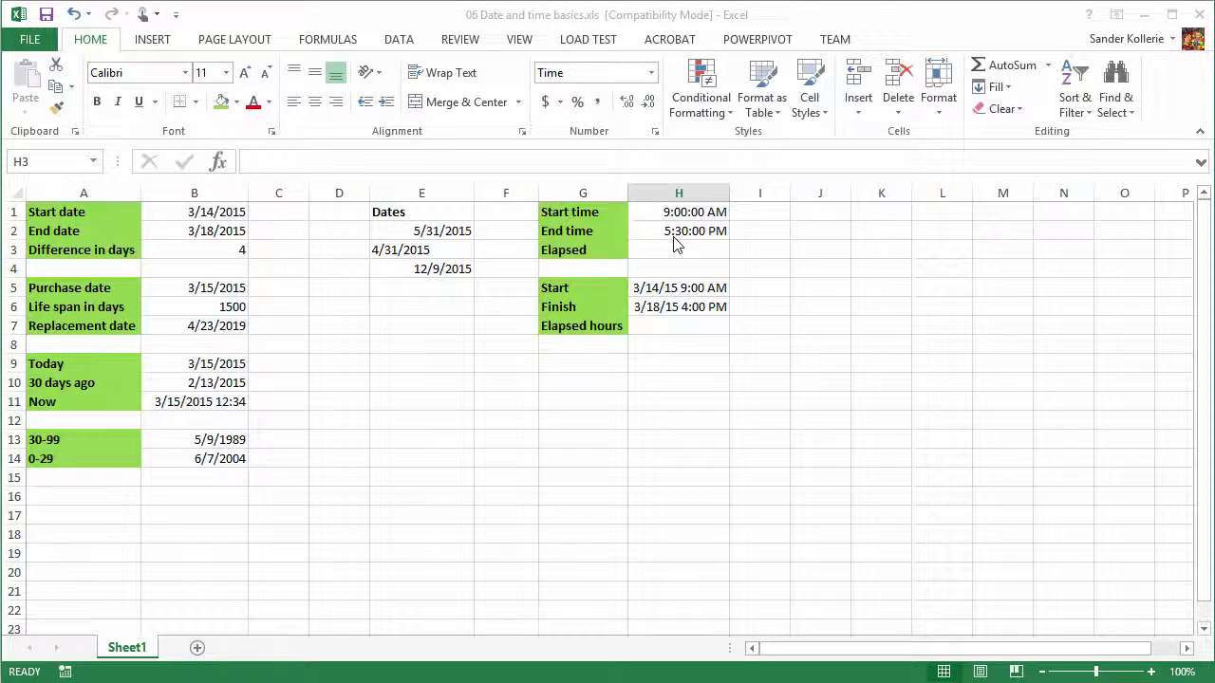
click(664, 231)
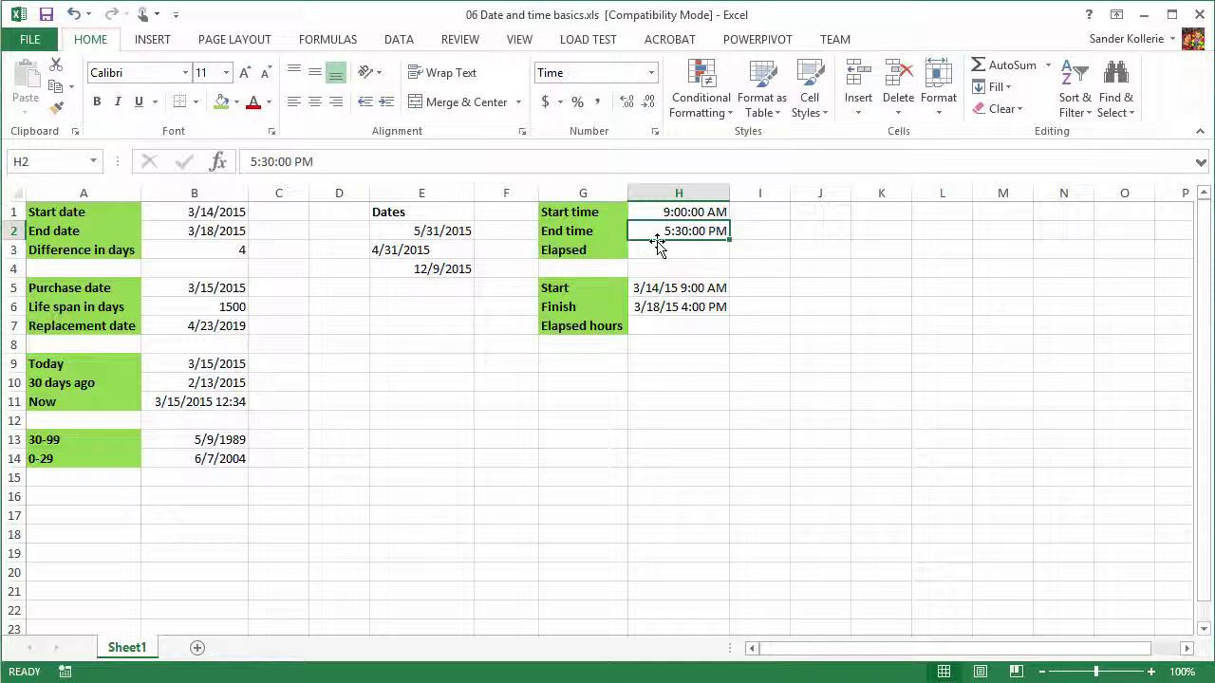
click(656, 247)
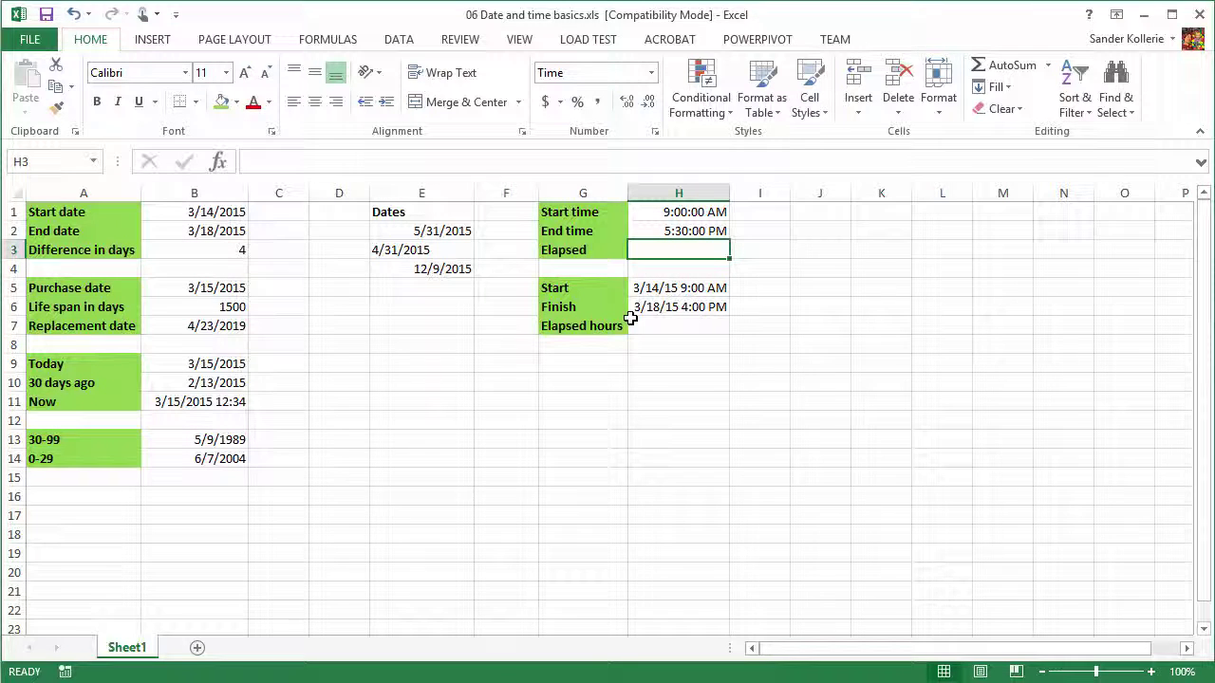
text(=)
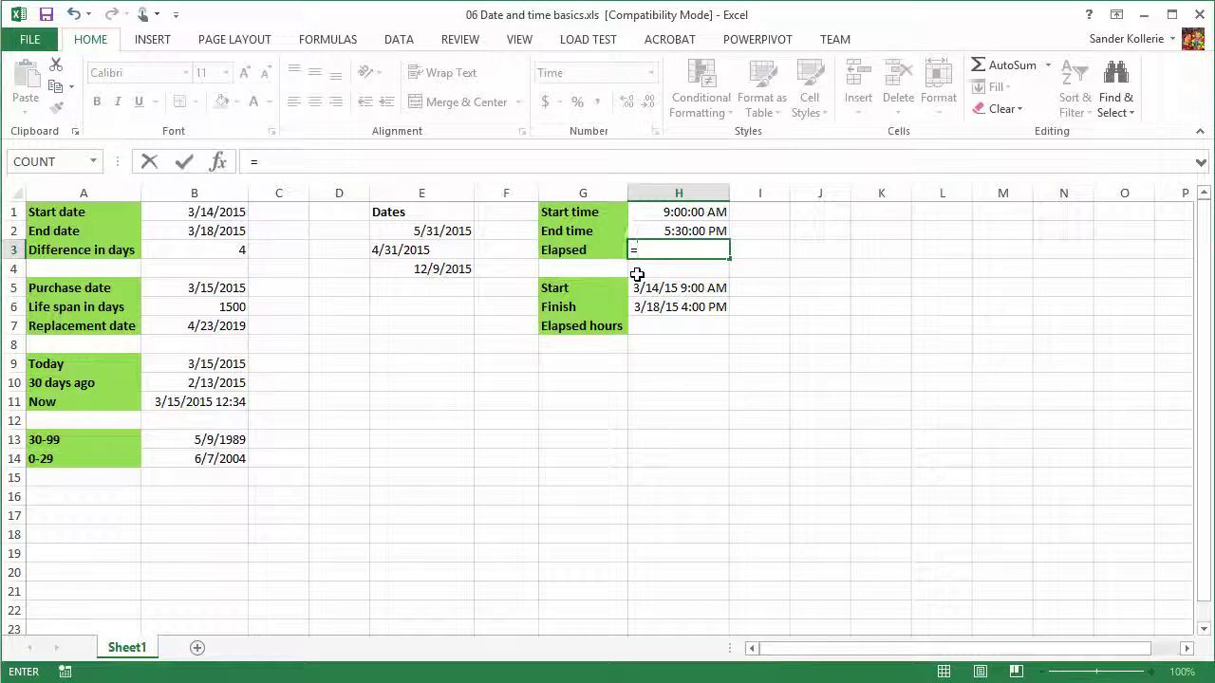
click(667, 233)
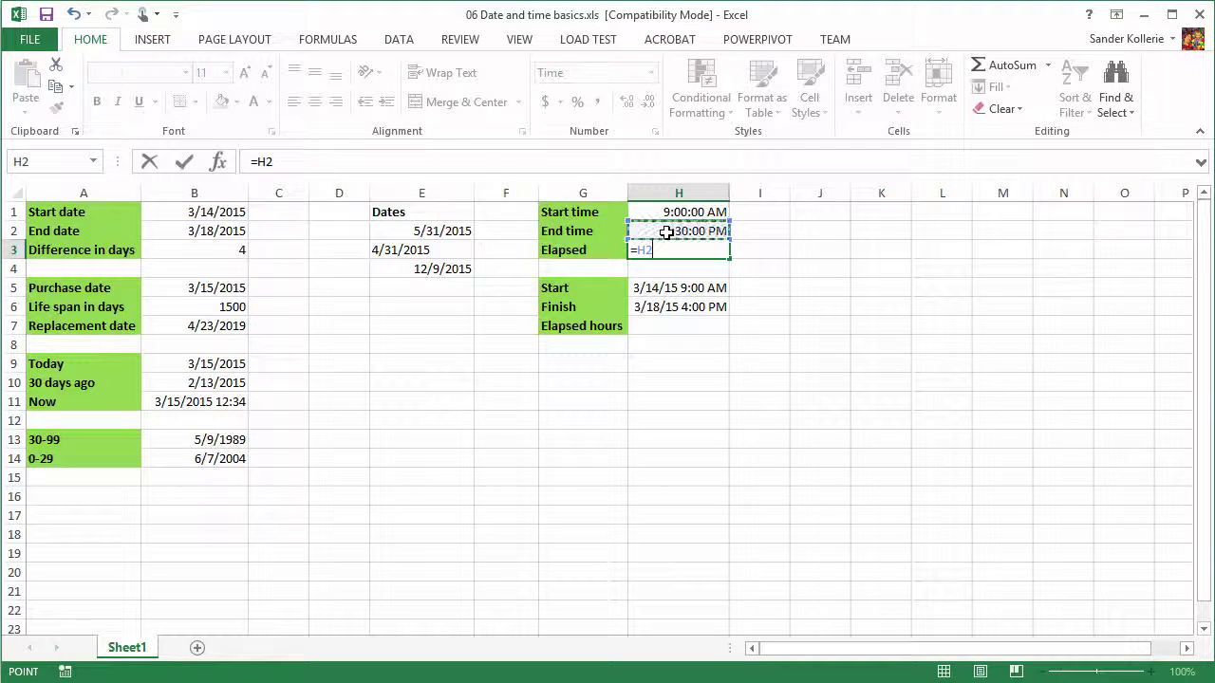
text(-)
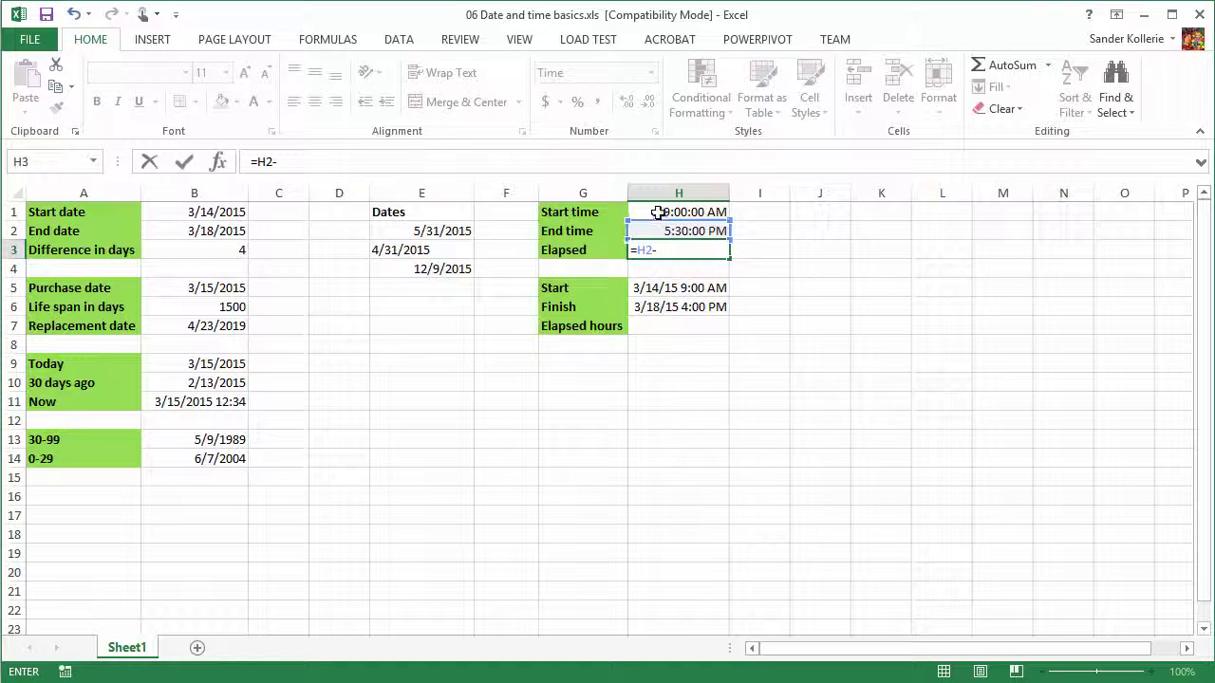
click(656, 213)
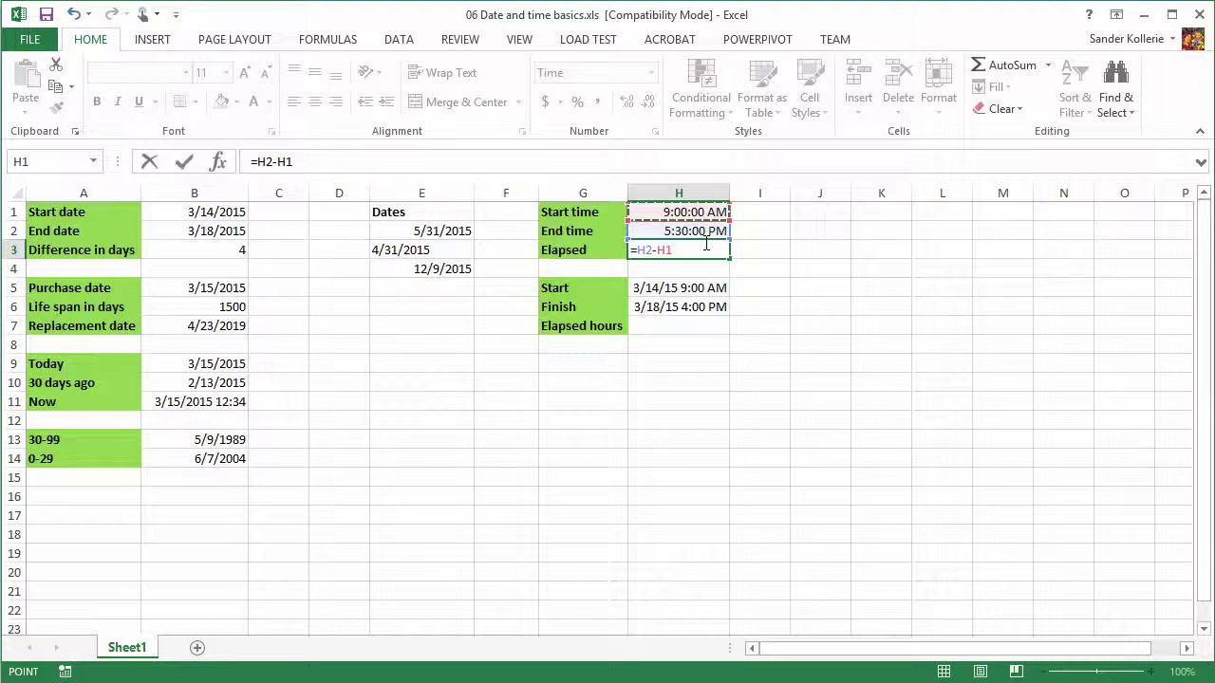
key(Return)
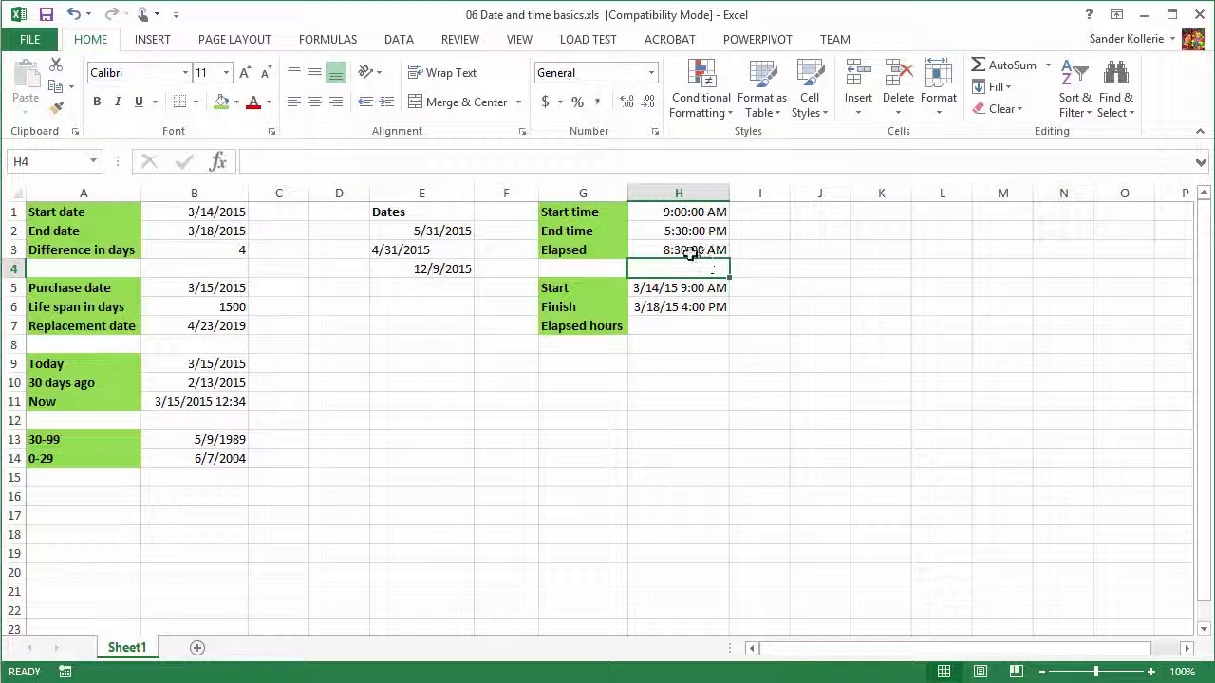
click(659, 247)
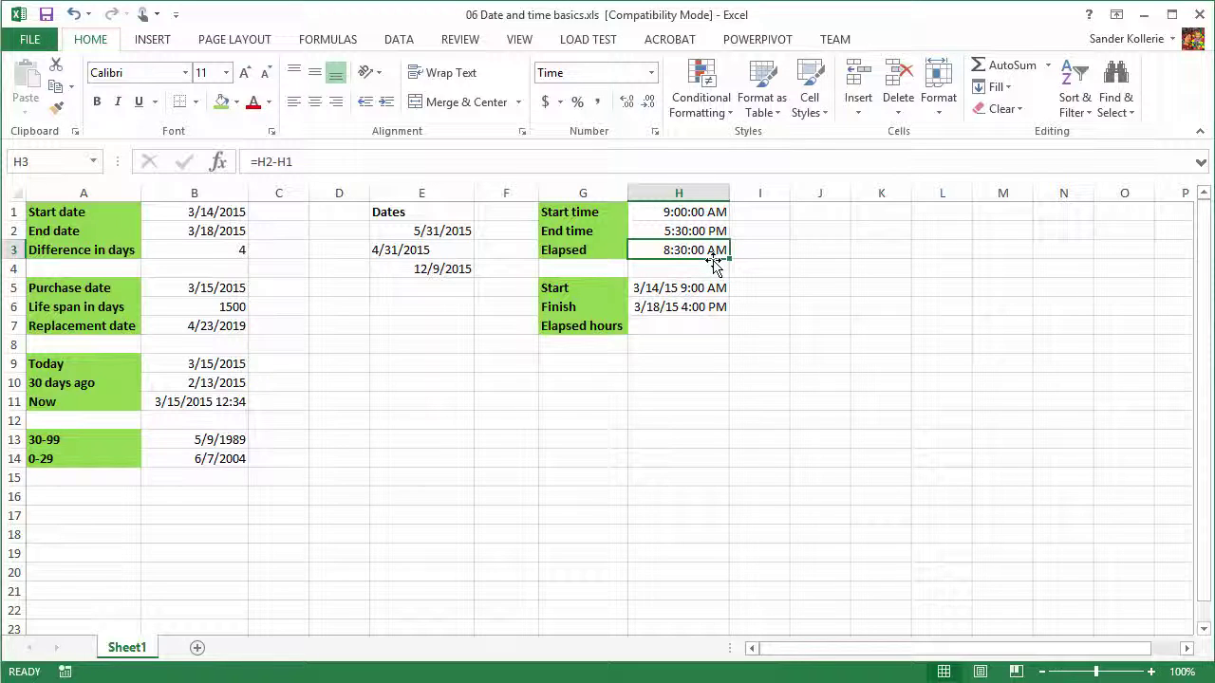
Step: Apply the 13:30 time format to H3 so the elapsed time reads 8:30
right_click(702, 254)
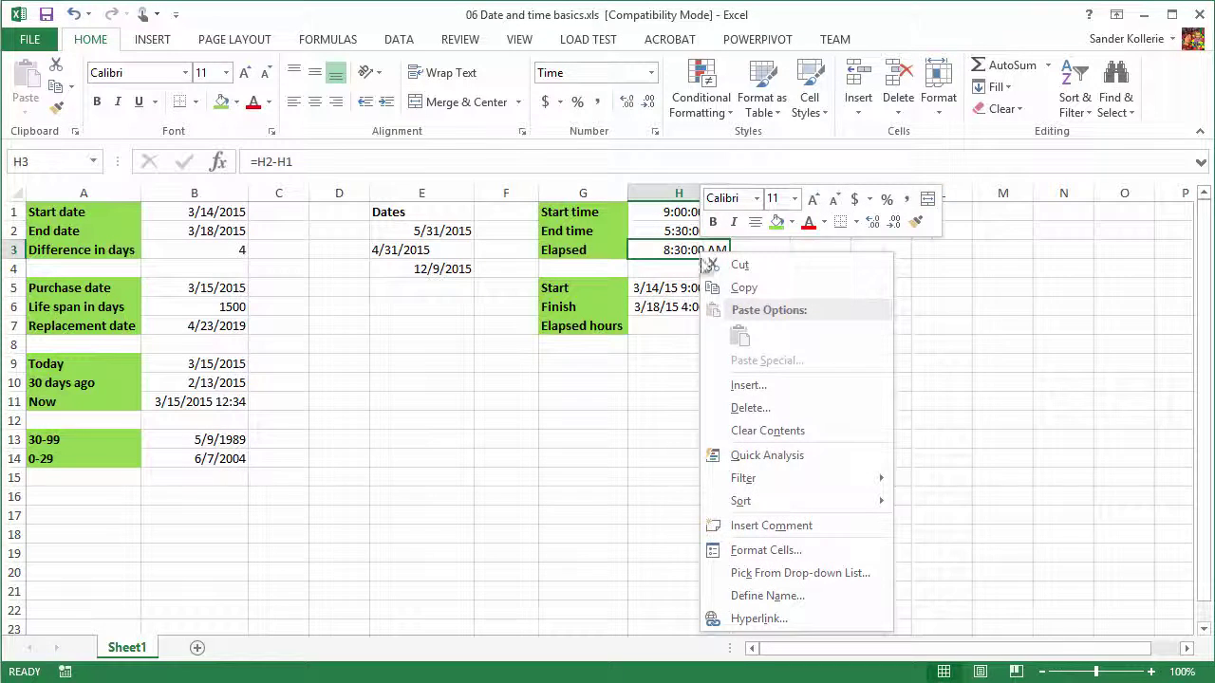
click(741, 551)
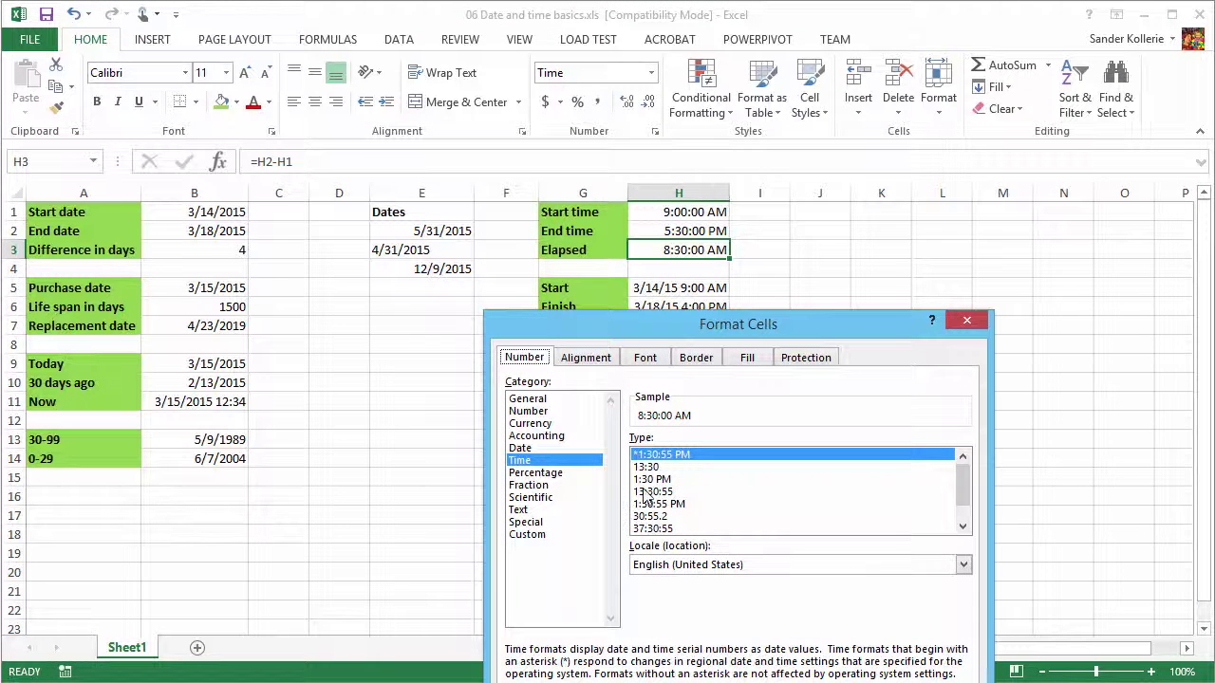
click(685, 467)
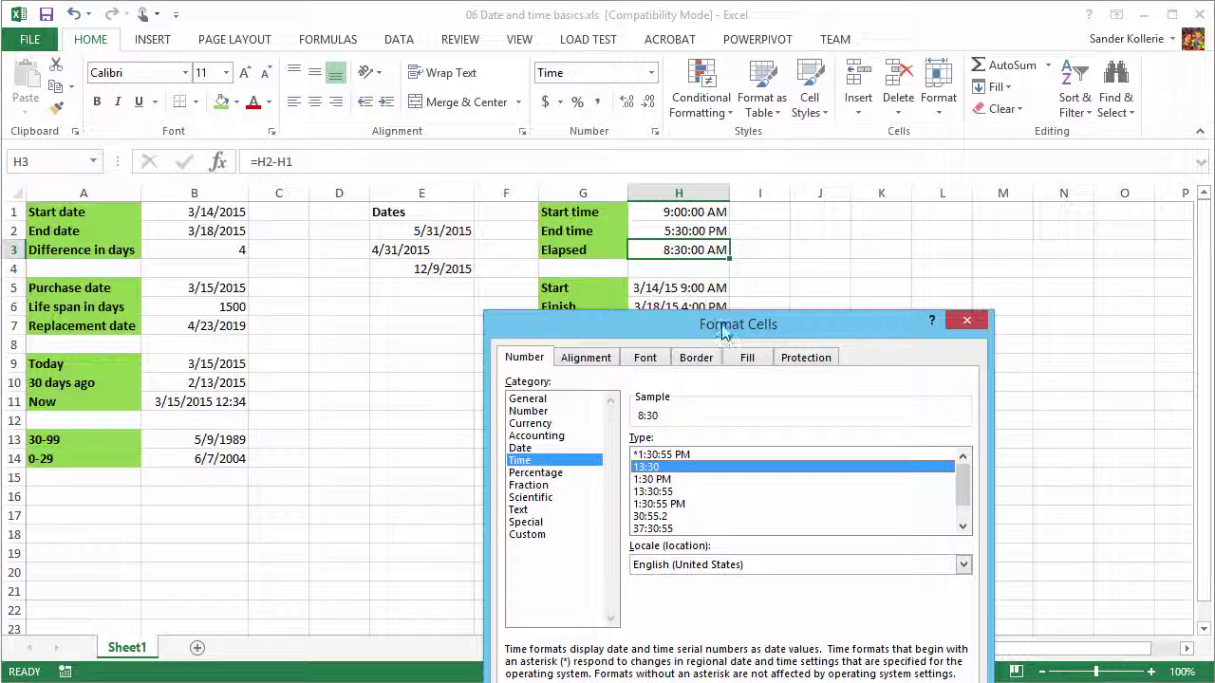
drag(721, 342, 724, 230)
click(868, 620)
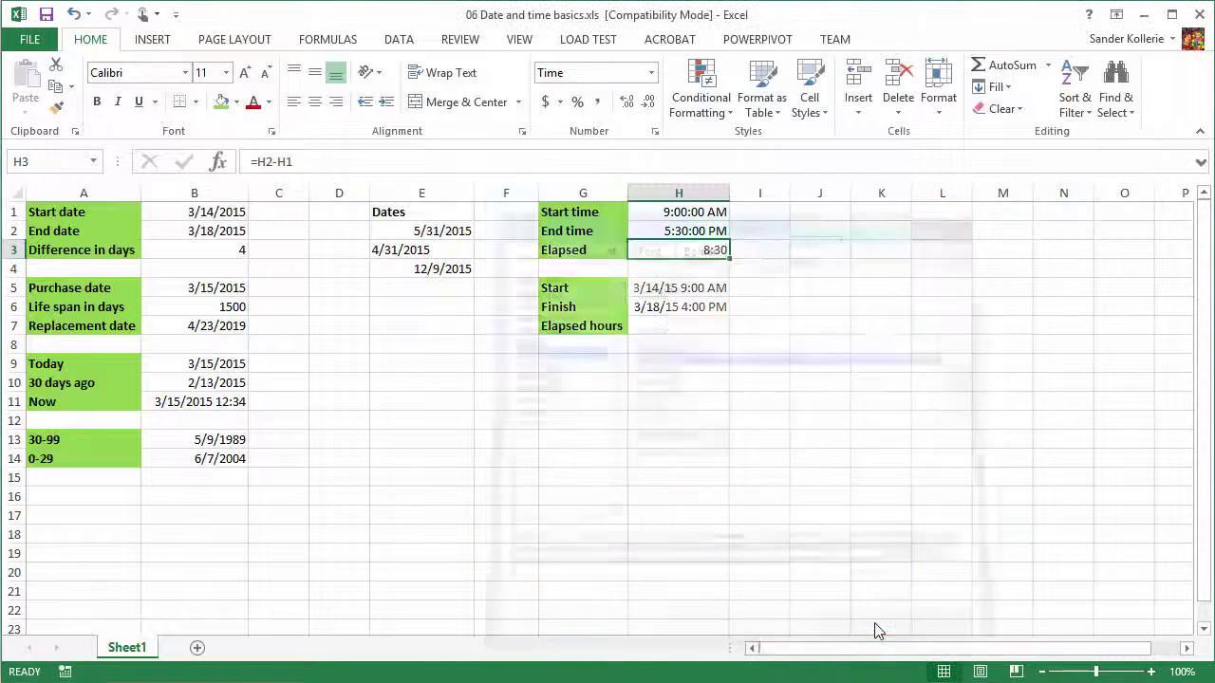
Step: Edit the End time in H2 to 5:35:00 PM so Elapsed recalculates to 8:35
click(802, 362)
click(704, 252)
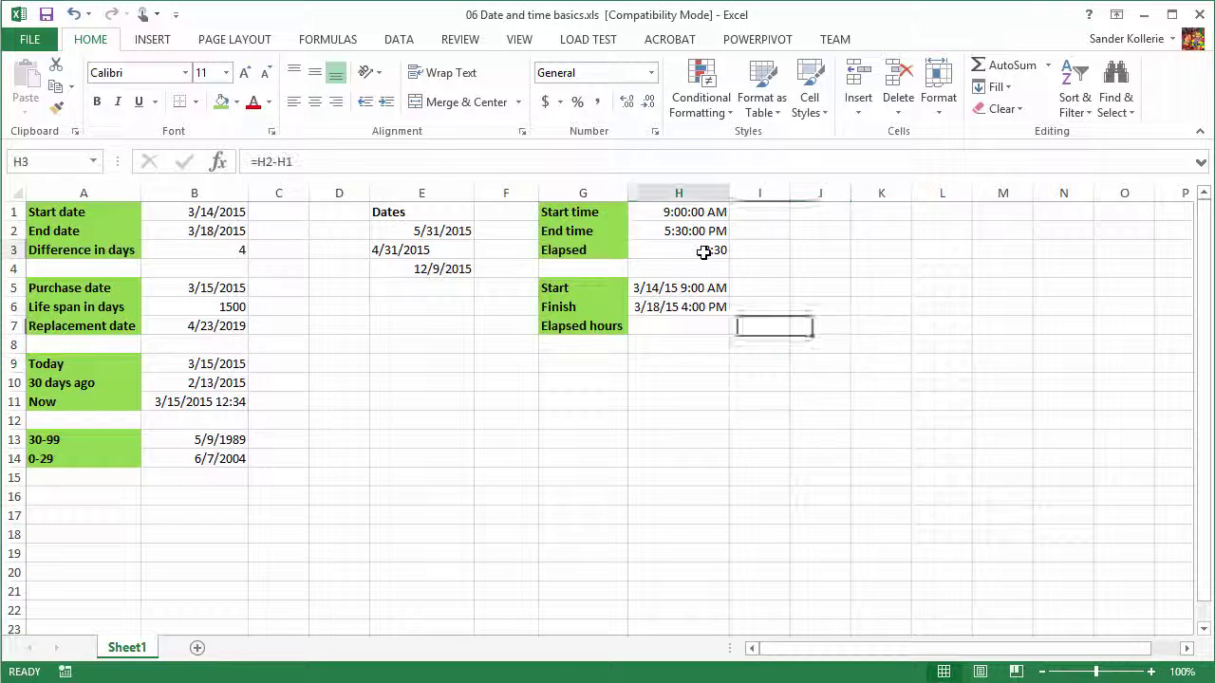
click(681, 229)
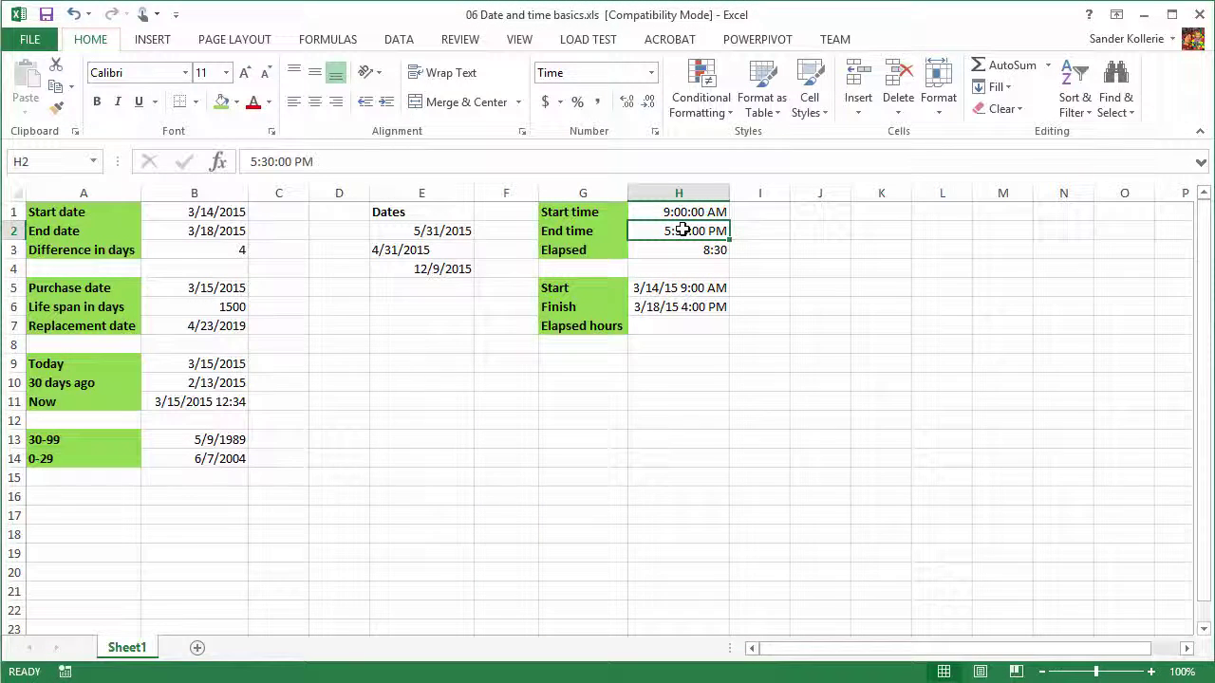
double_click(696, 231)
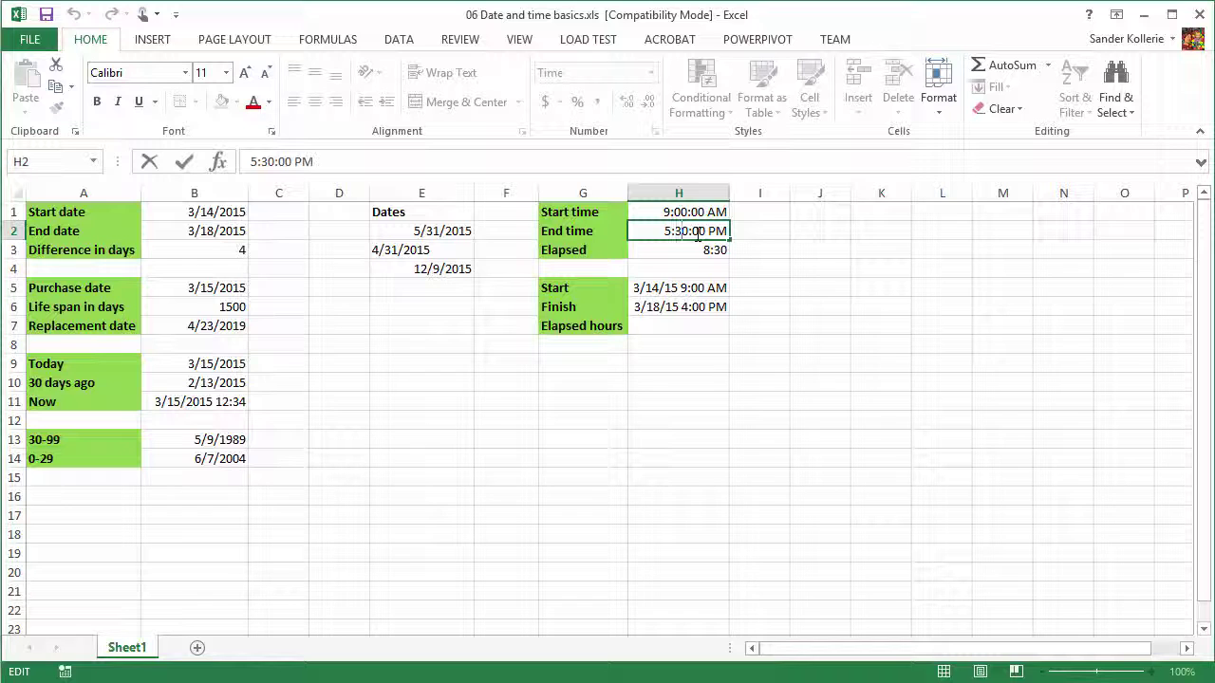
key(BackSpace)
text(5)
key(Return)
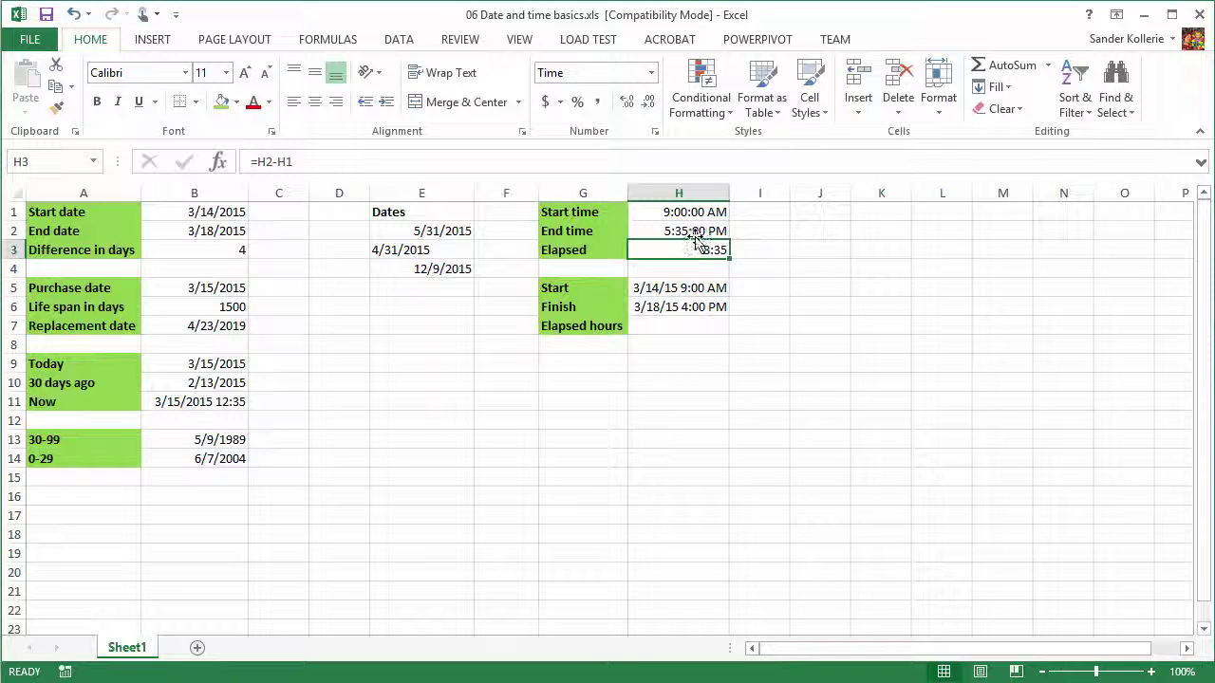
drag(673, 210, 677, 236)
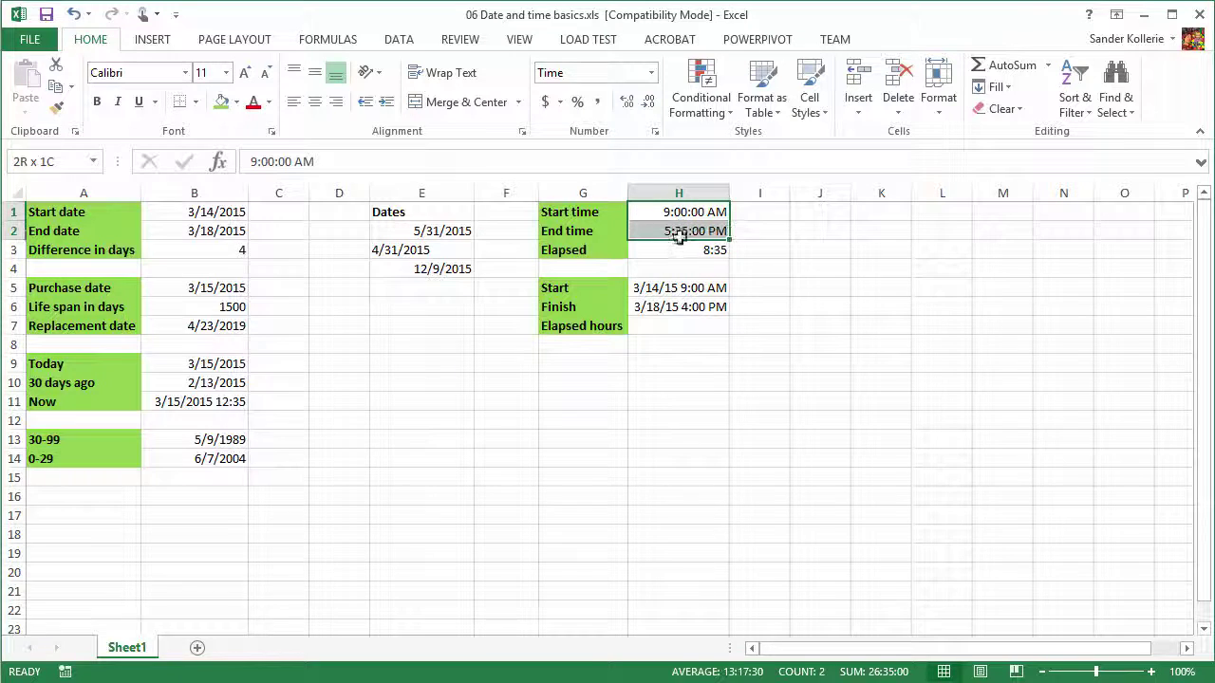
click(776, 232)
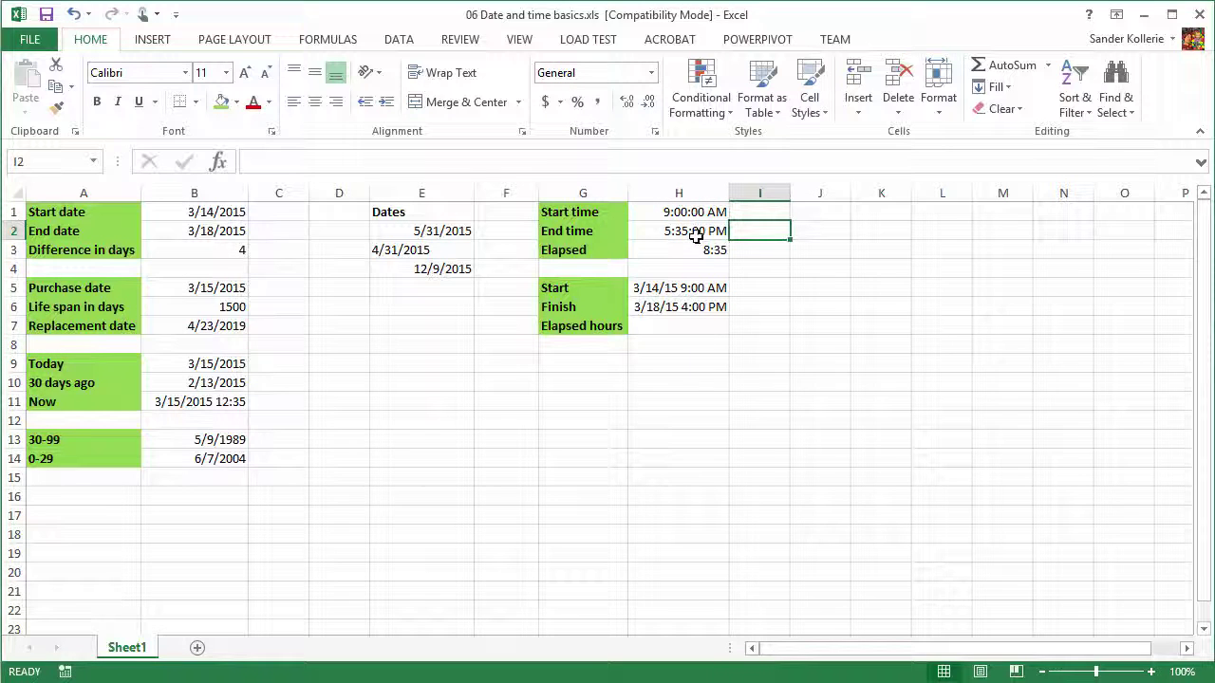
click(708, 250)
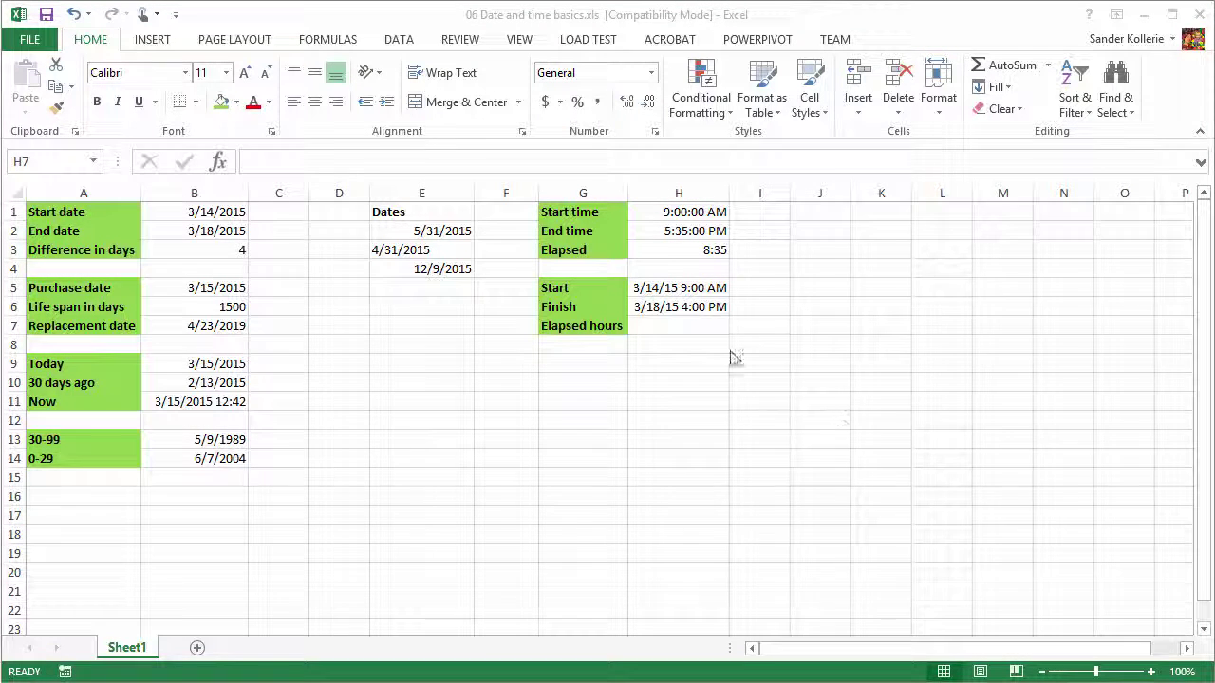
Step: Enter =H6-H5 in H7 for elapsed hours, returning 4.291666667
click(693, 325)
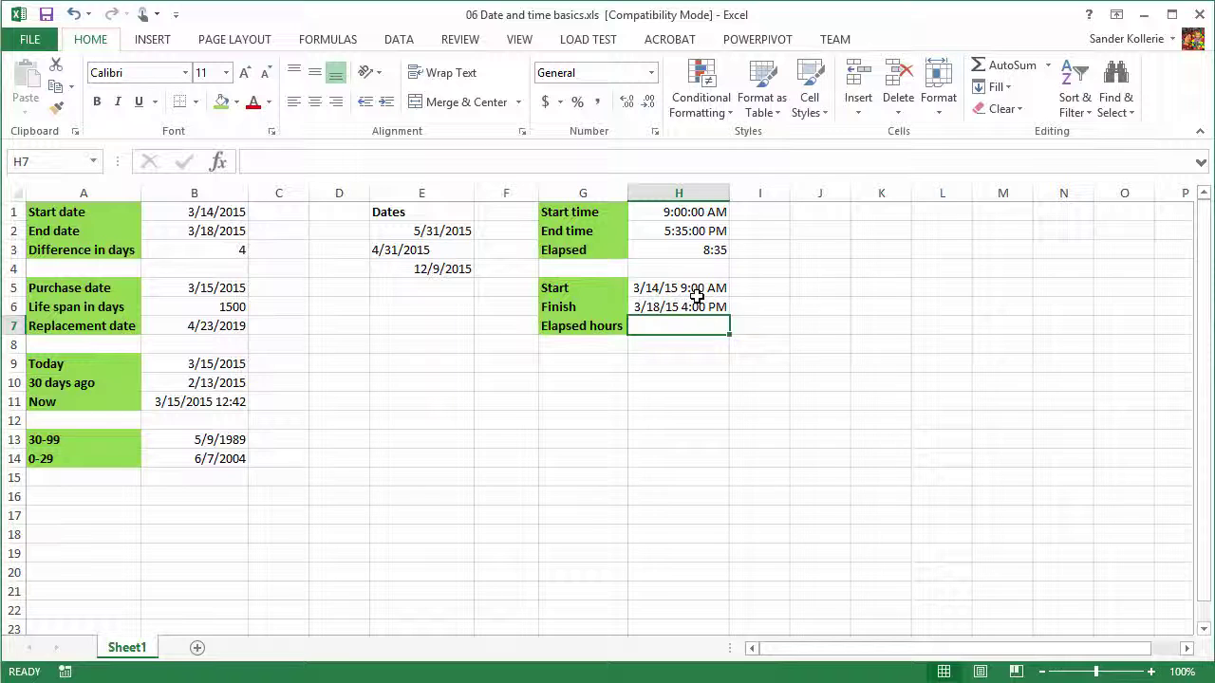
text(=)
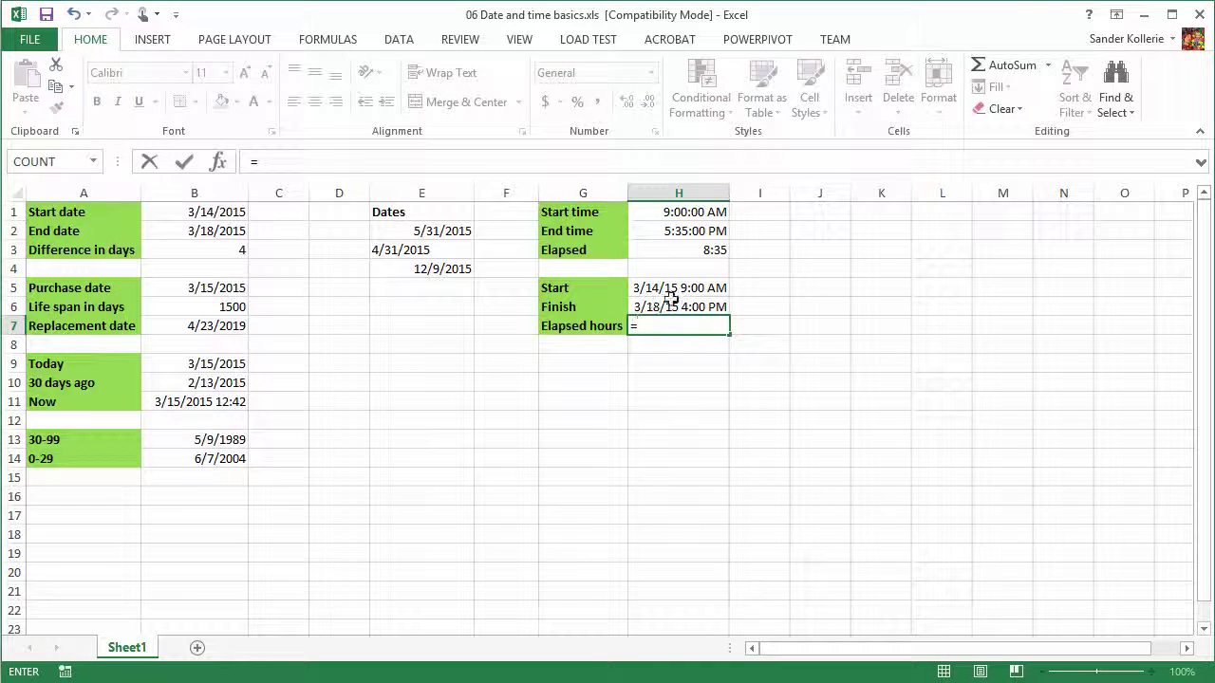
click(662, 306)
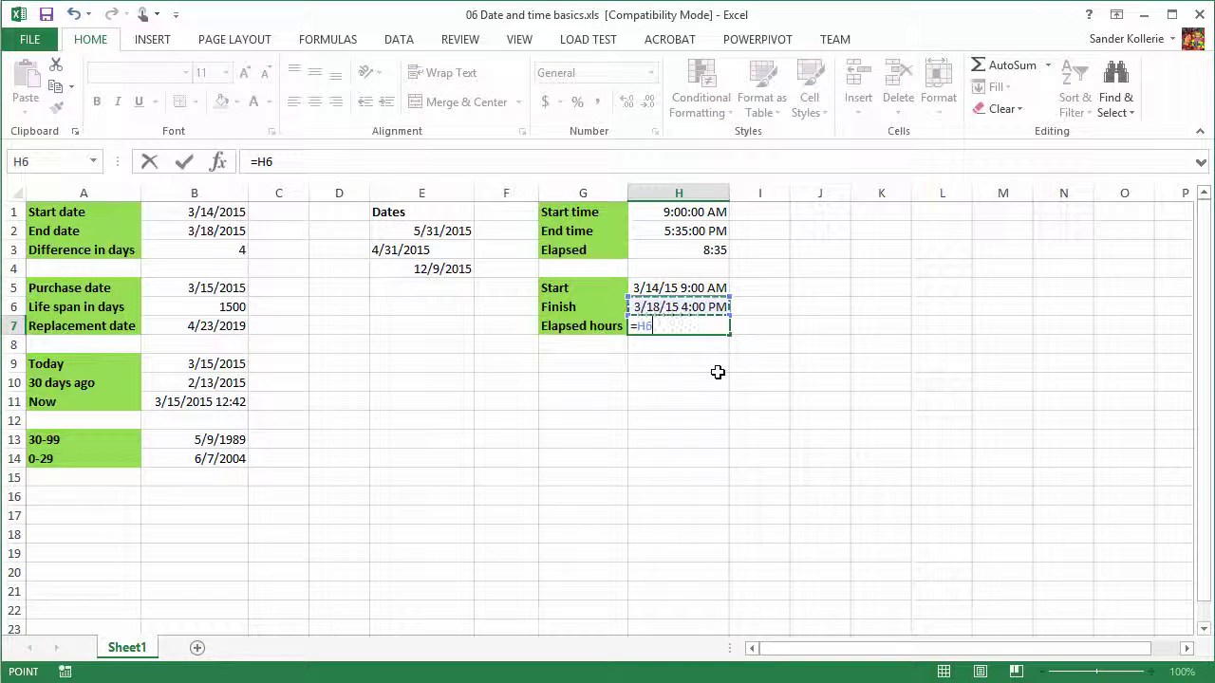
text(-)
click(652, 285)
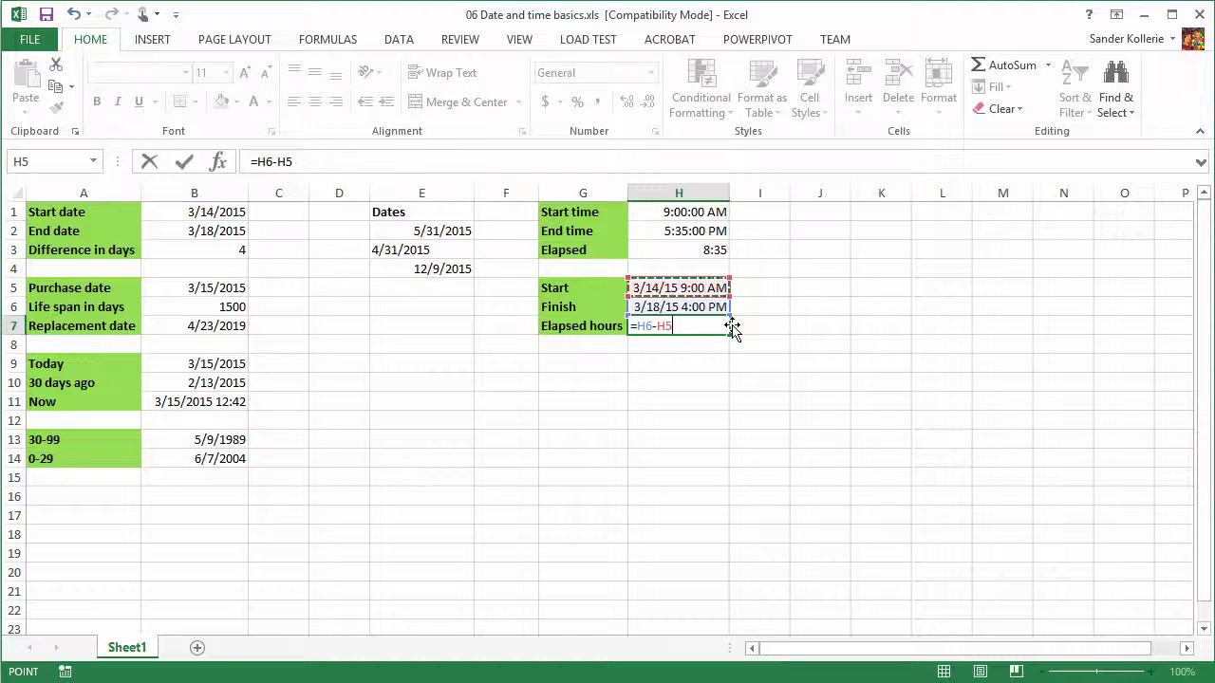
key(Return)
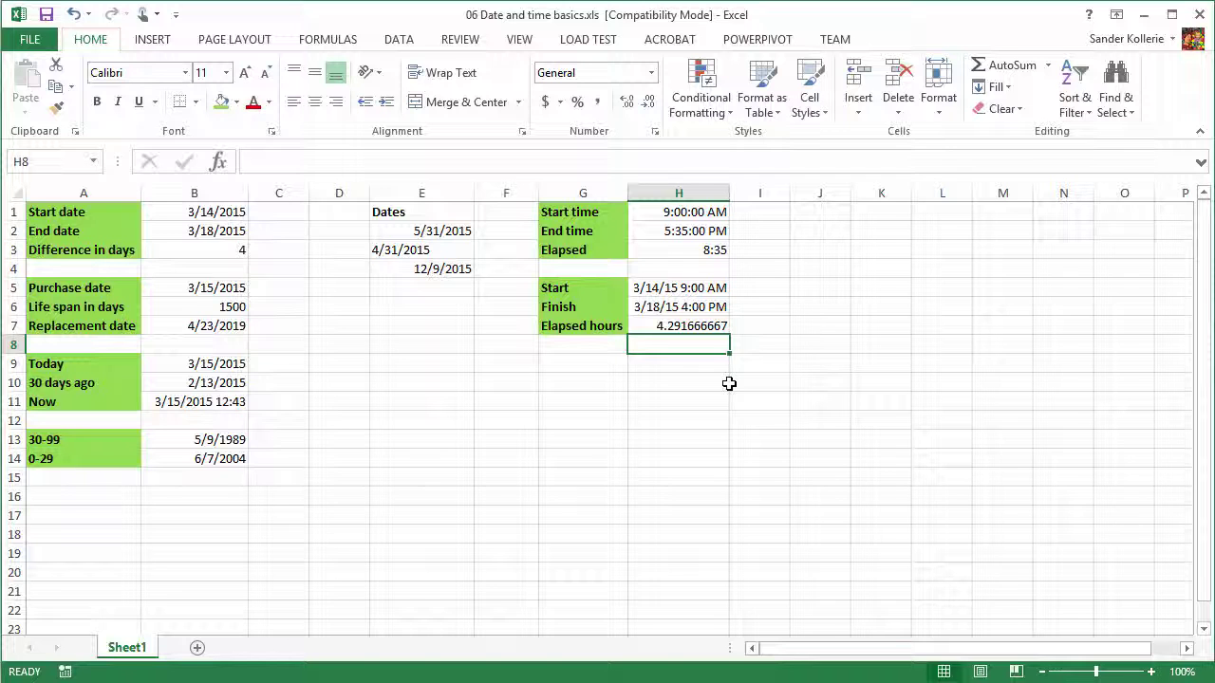
click(694, 325)
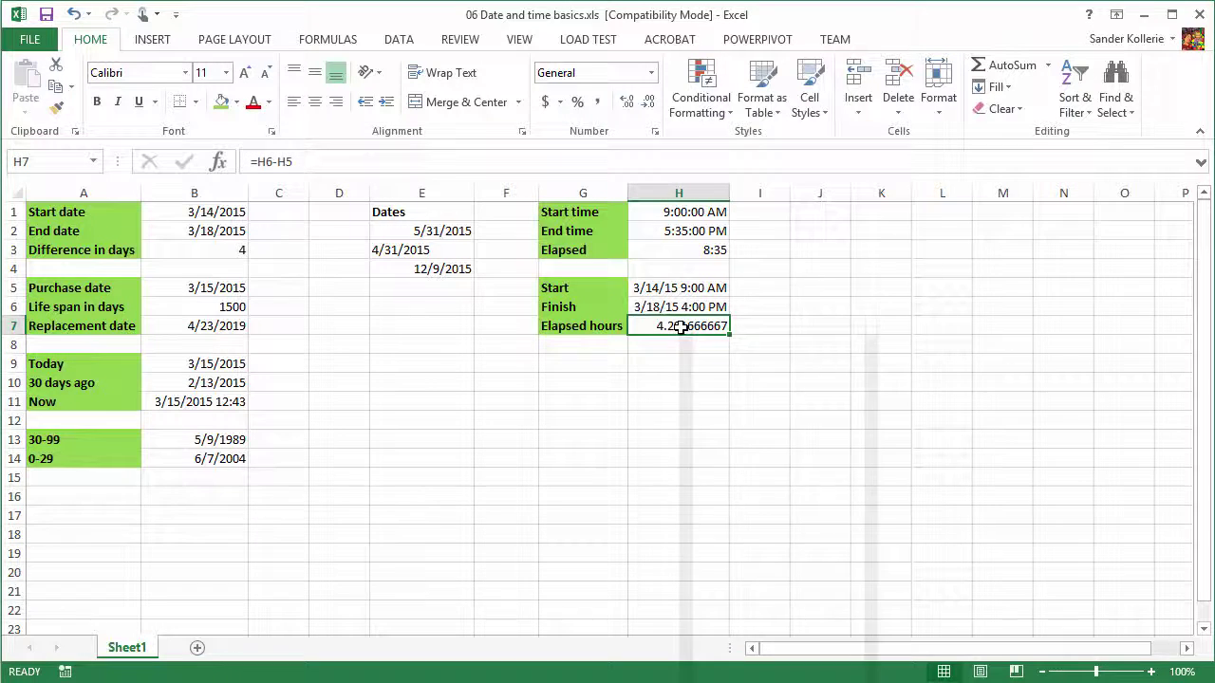
Step: Format H7 with the 13:30 Time type so the elapsed hours read 7:00
right_click(683, 329)
click(729, 627)
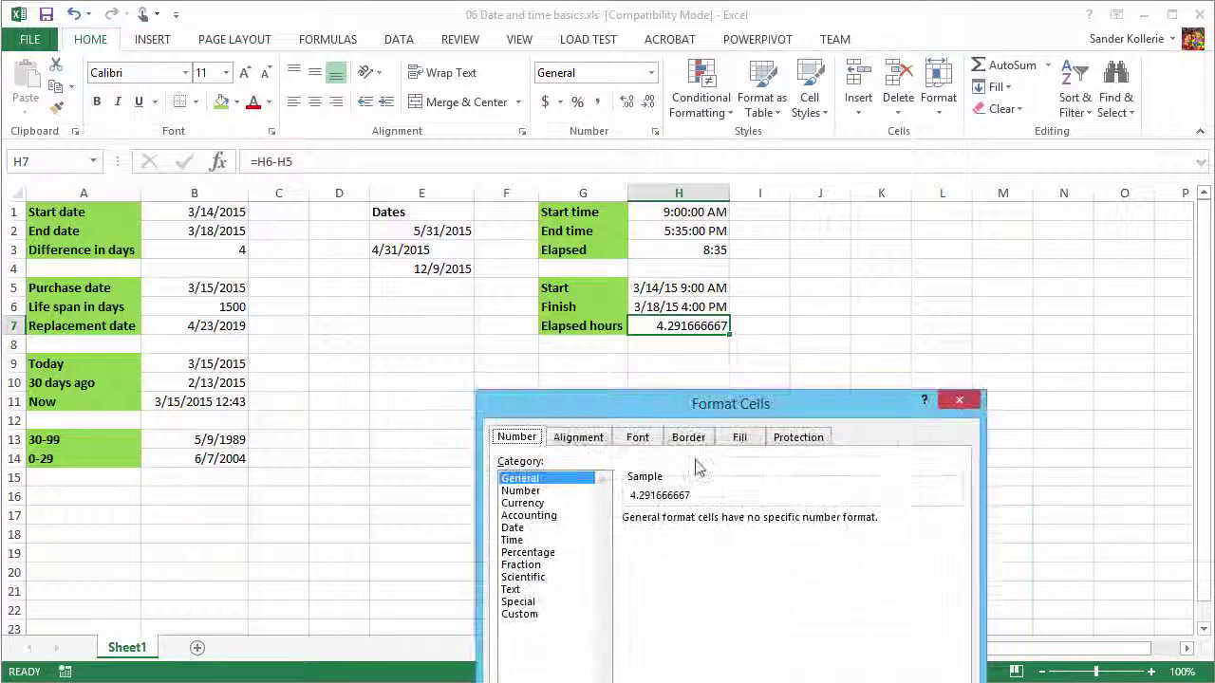
drag(689, 406, 707, 118)
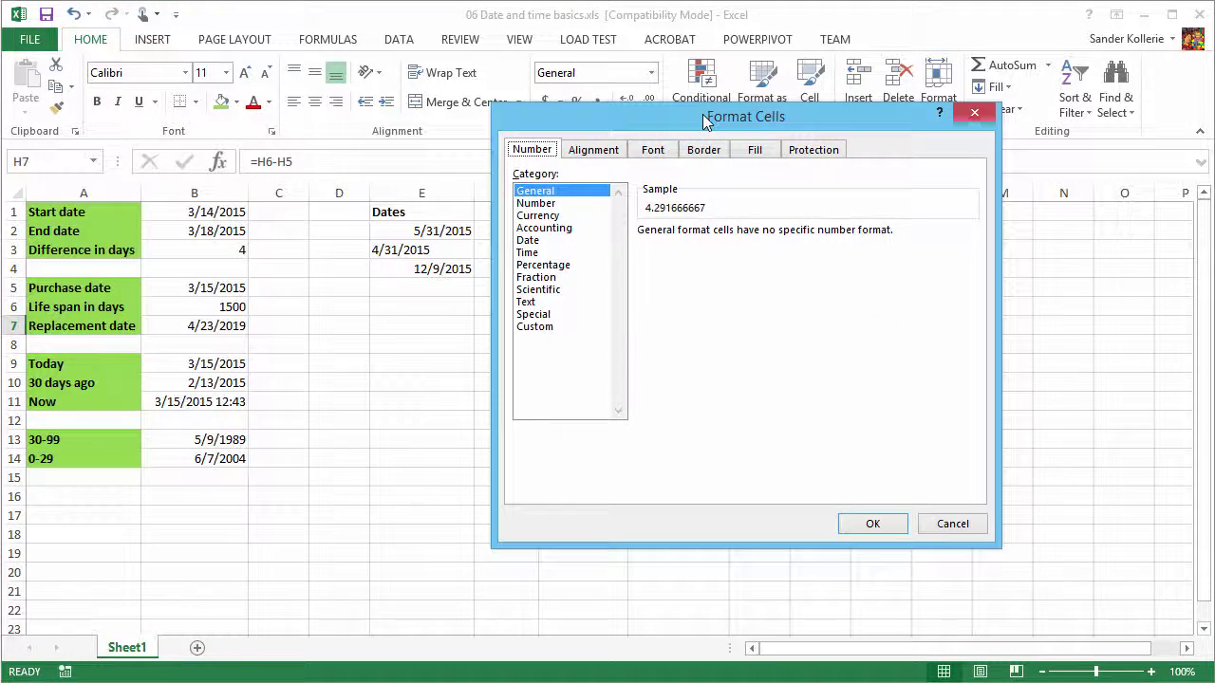
click(531, 253)
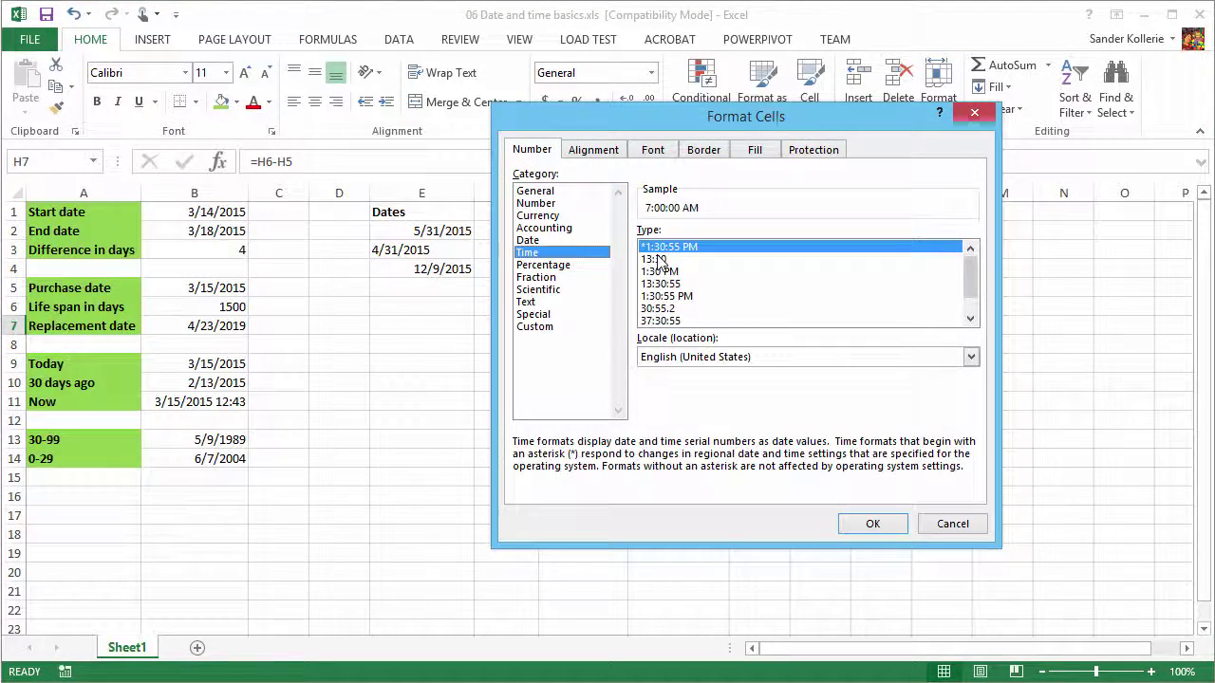
click(657, 259)
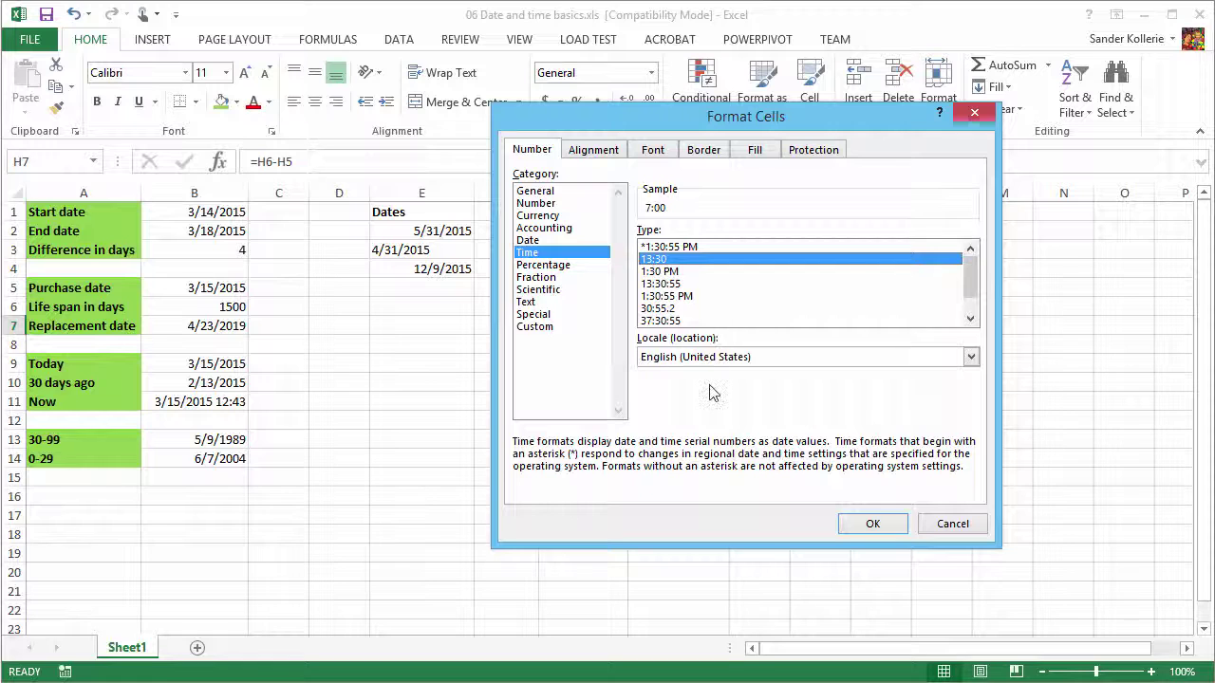
click(869, 526)
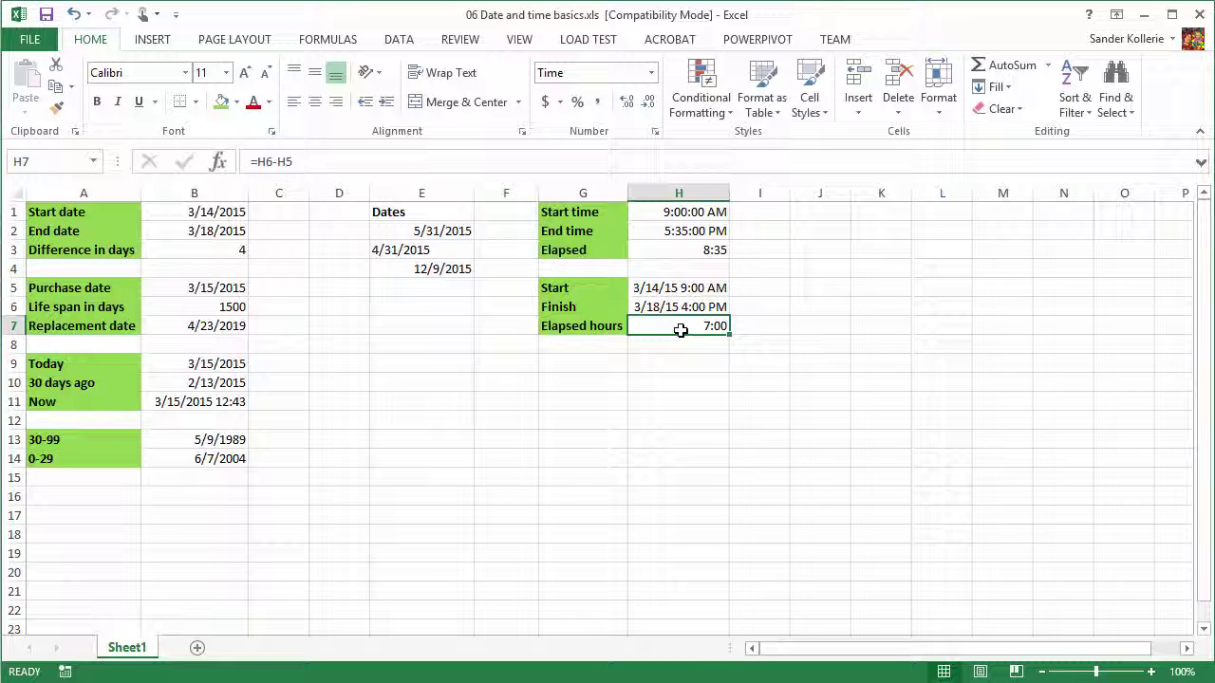
Step: Give H7 the custom [h]:mm format, starting from 37:30:55, so it shows 103:00
right_click(681, 329)
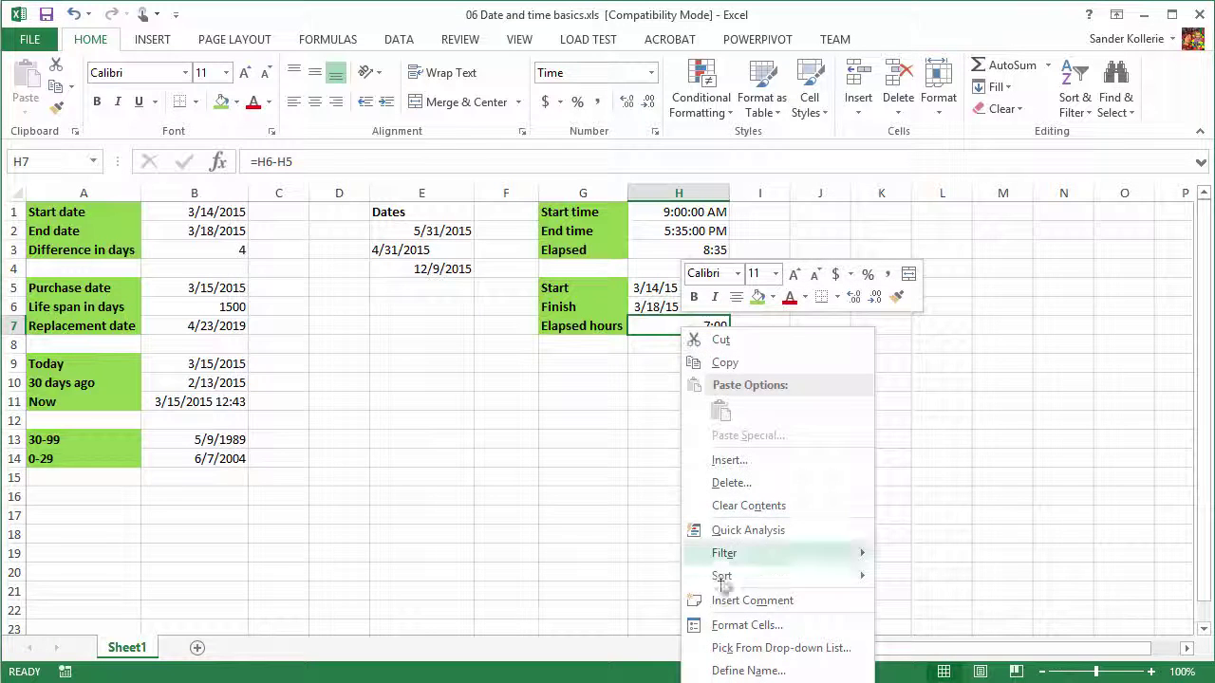
click(711, 626)
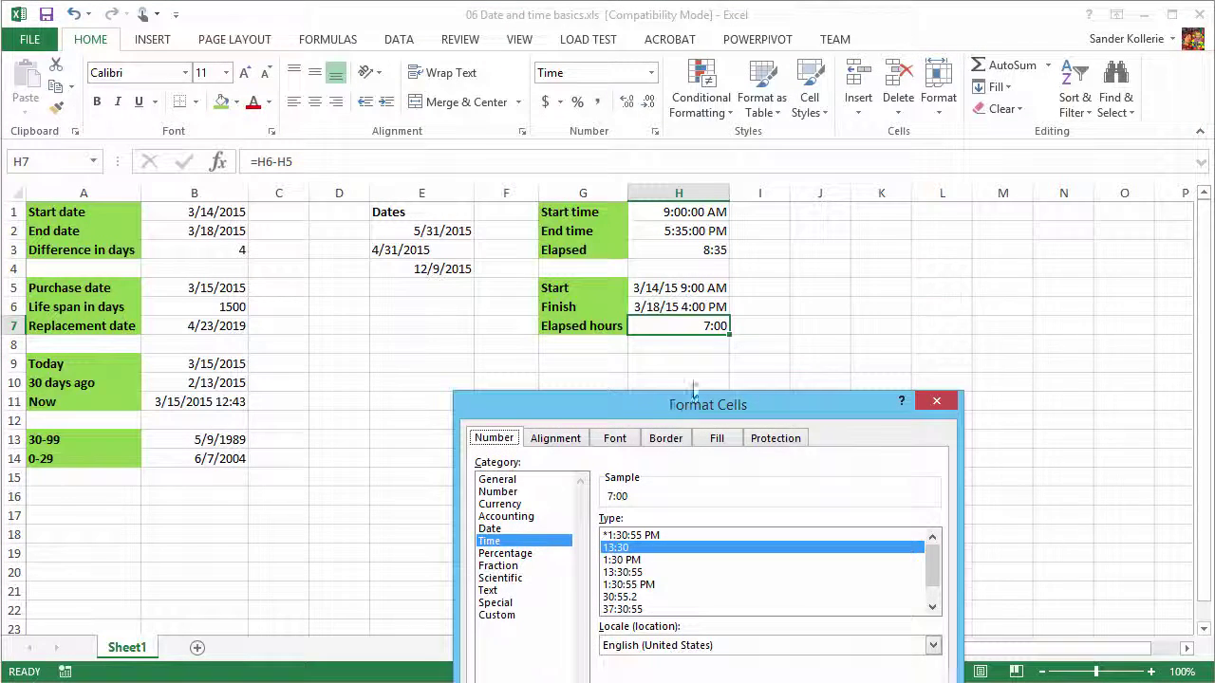
drag(674, 408, 721, 200)
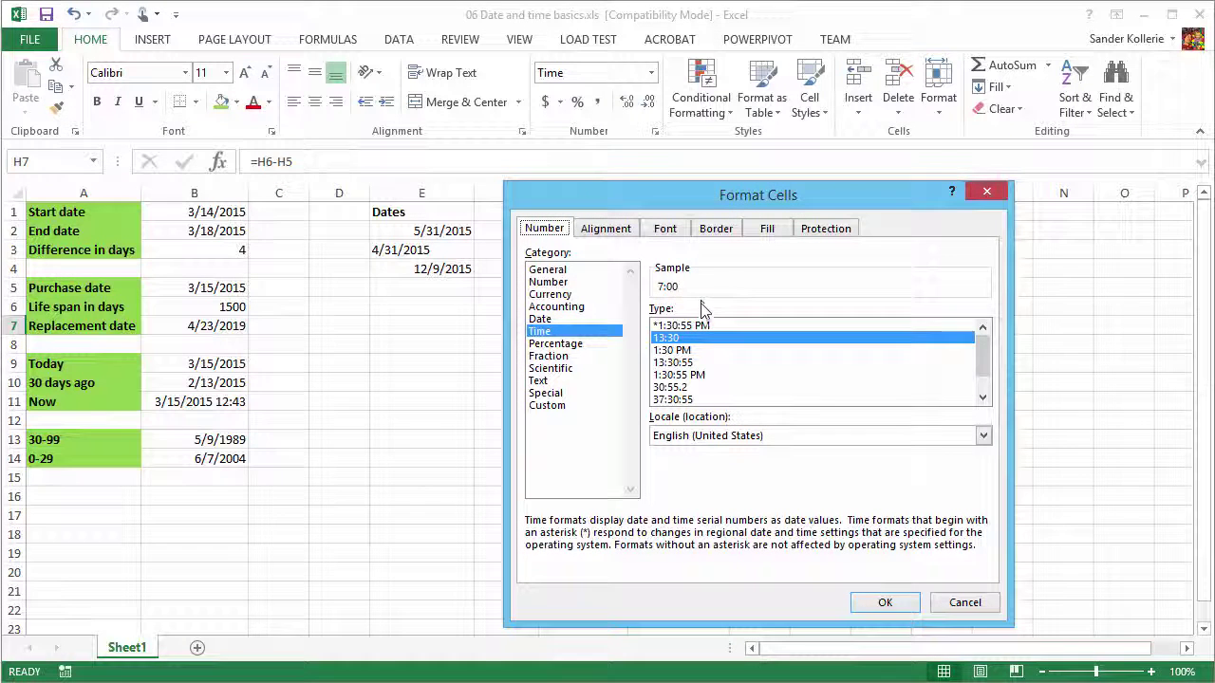
click(683, 399)
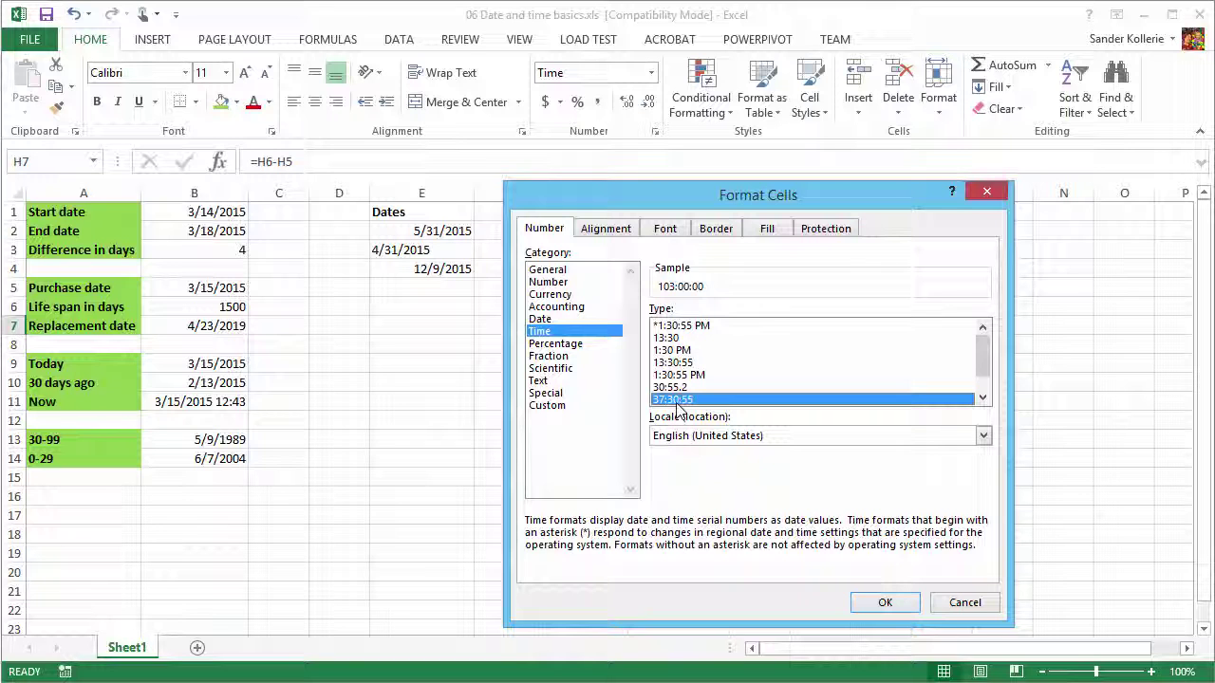
click(561, 406)
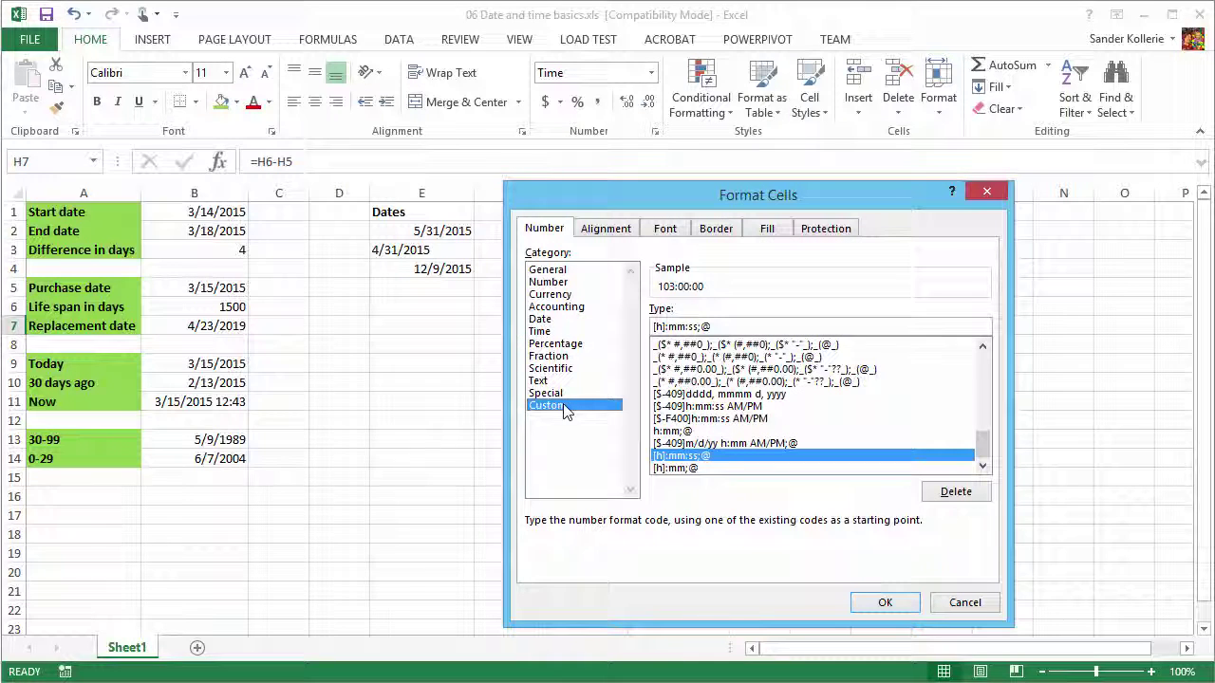
click(706, 327)
key(BackSpace)
key(BackSpace)
key(BackSpace)
key(BackSpace)
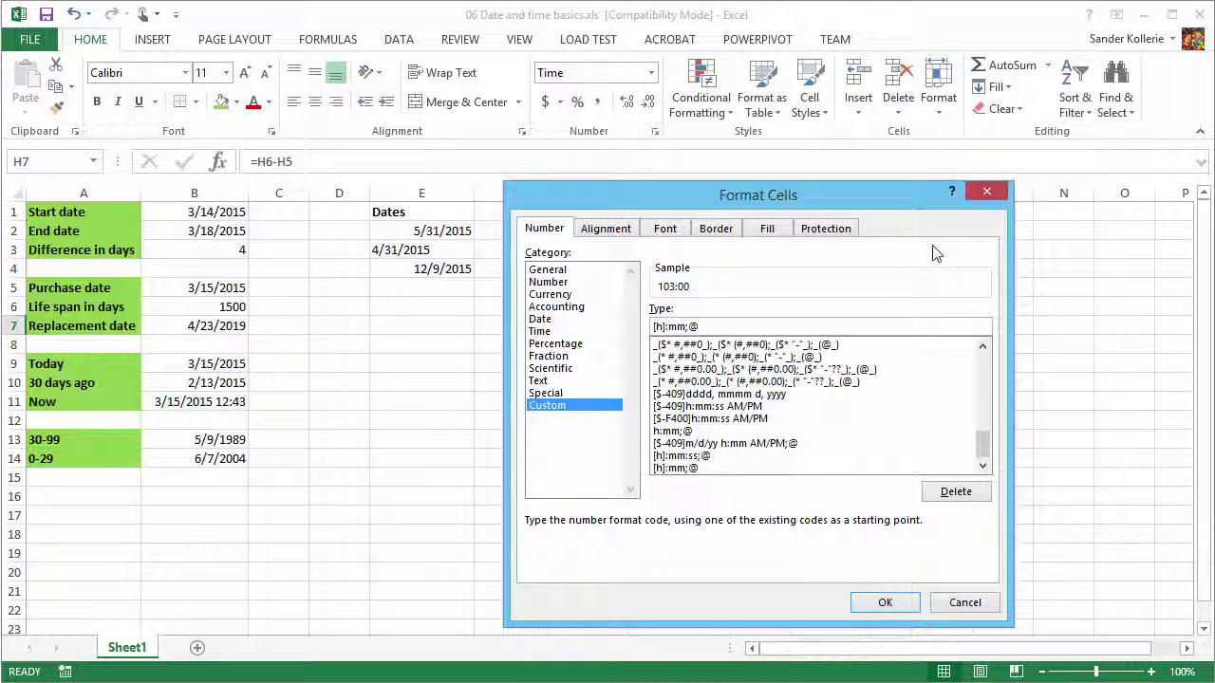
click(885, 601)
click(687, 345)
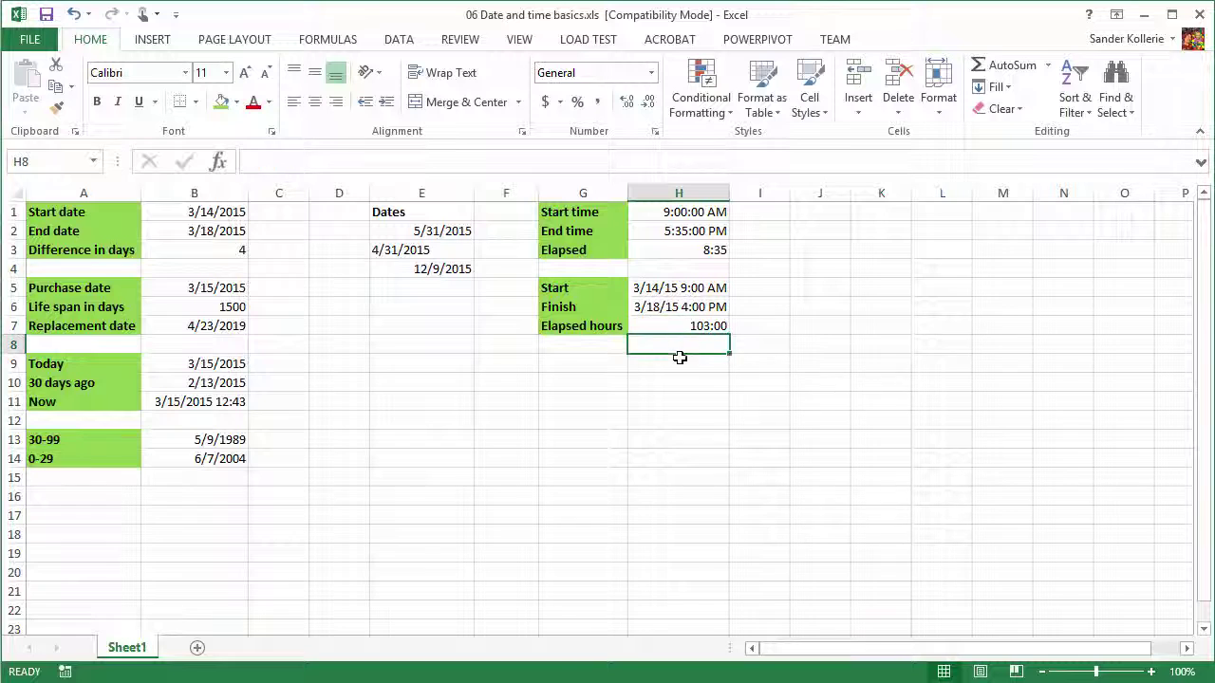
click(683, 326)
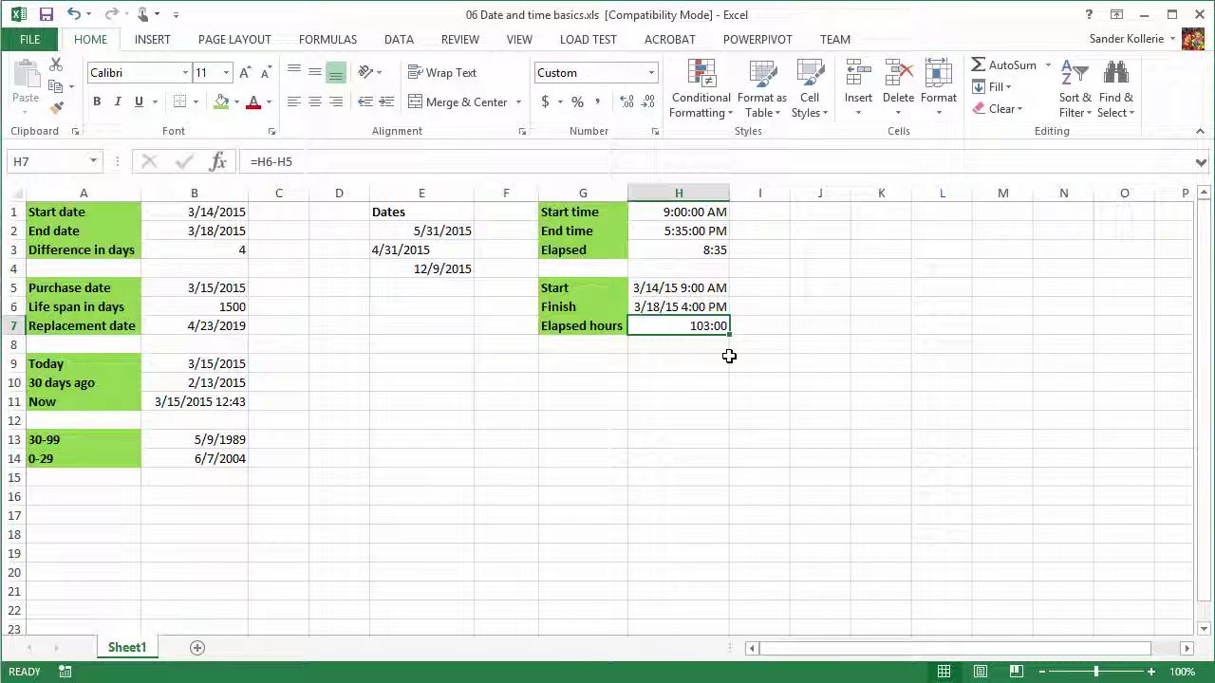